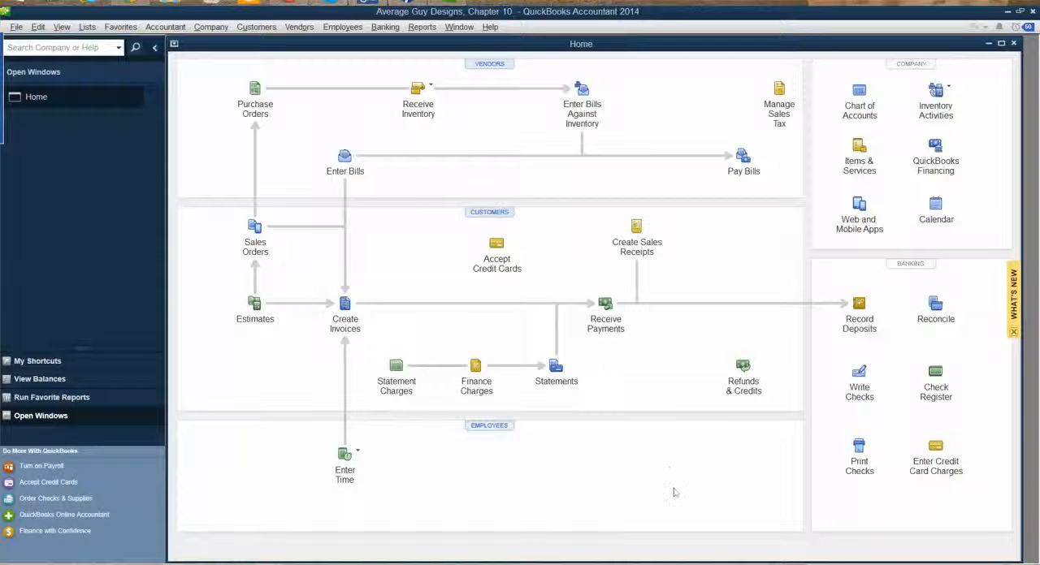
Start preparing customer letters with envelopes and copy the preinstalled letter templates from the program folder
left_click(211, 27)
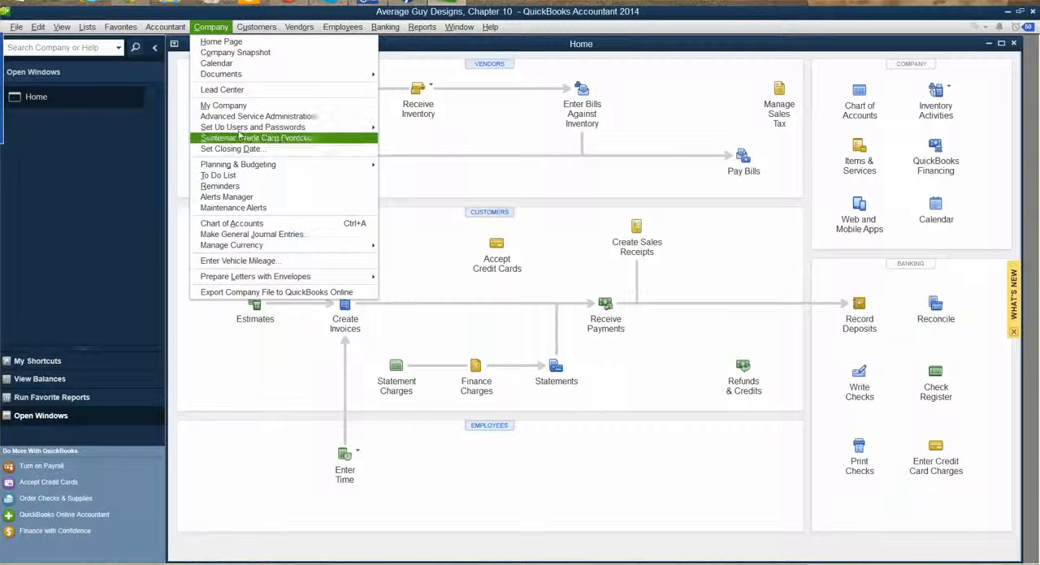
mouse_move(263, 281)
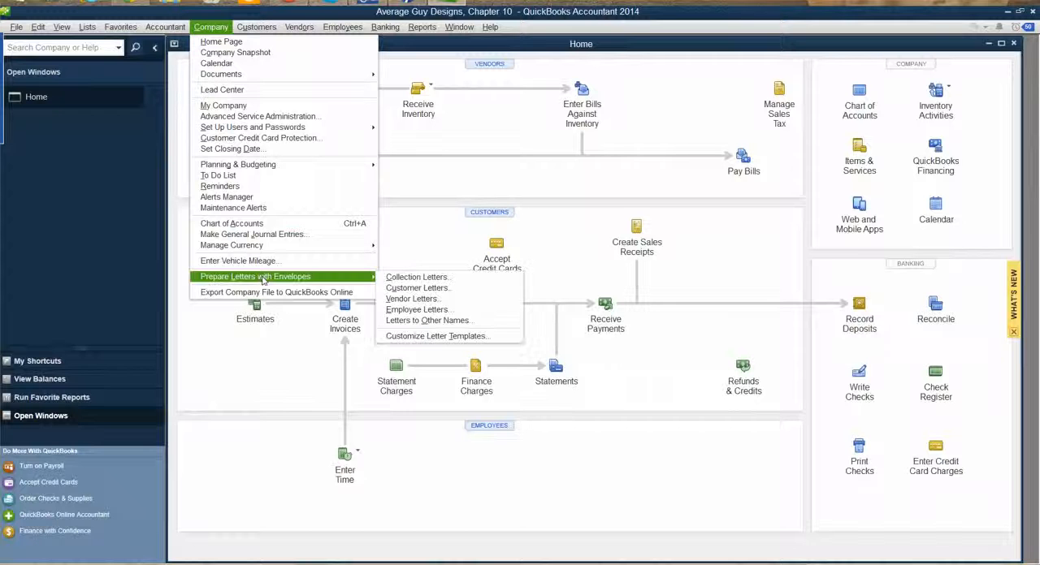
left_click(417, 288)
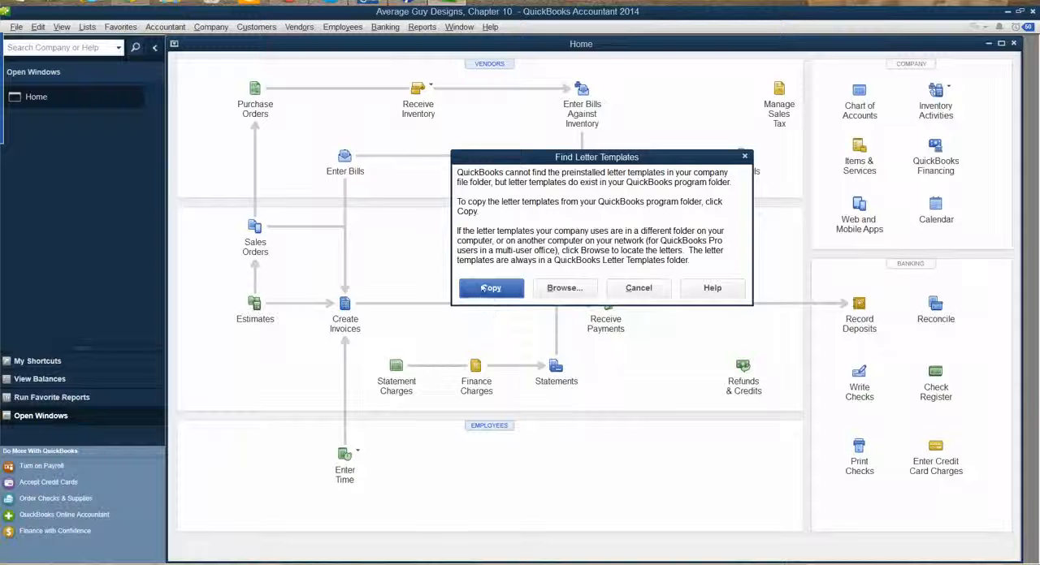
left_click(483, 289)
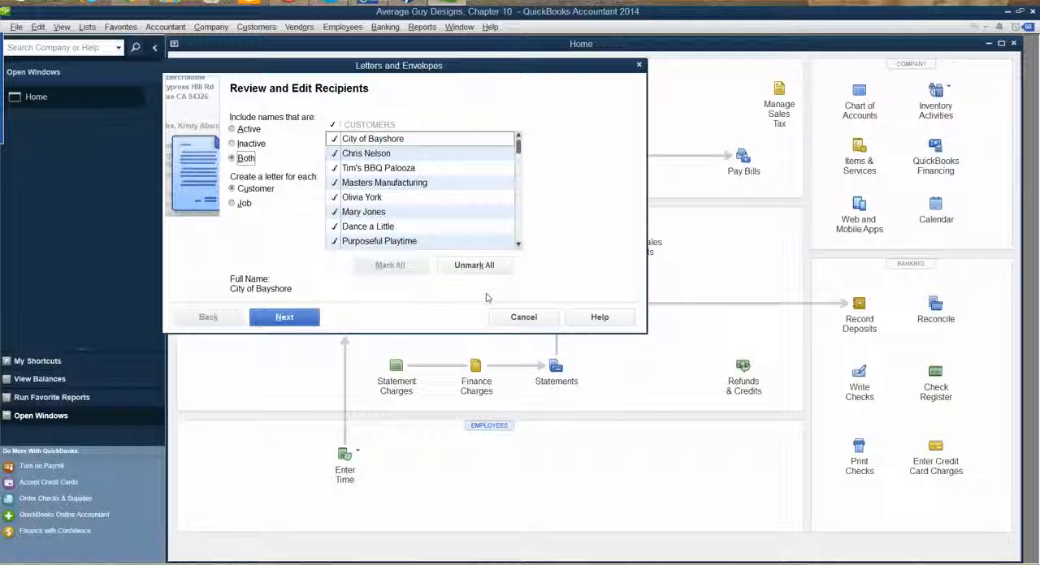
left_click(524, 316)
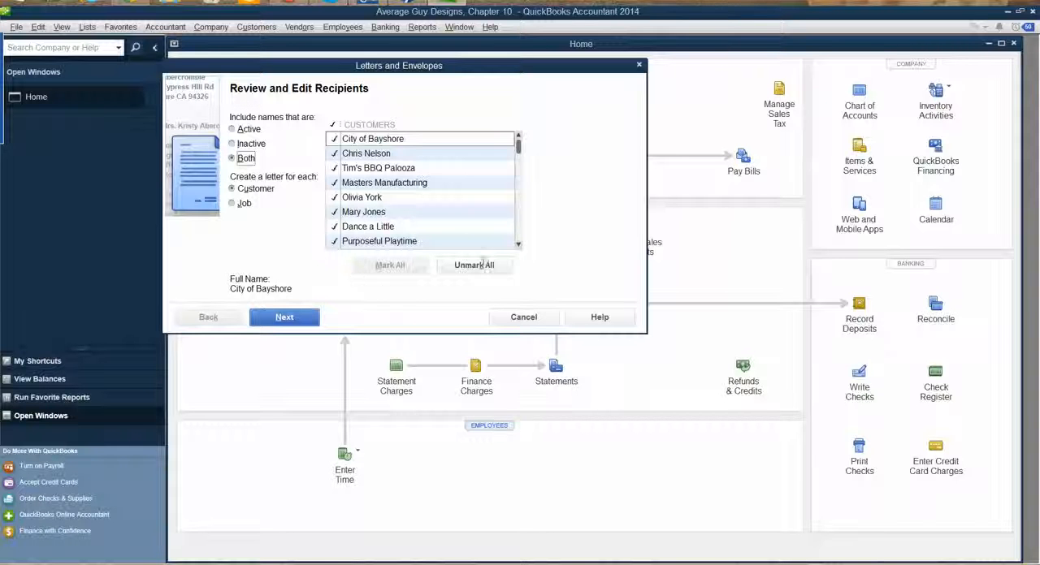
Limit the letter recipients to the individual customer listed below Masters Manufacturing and to Dance a Little, and accept the selection
left_click_drag(517, 147, 531, 238)
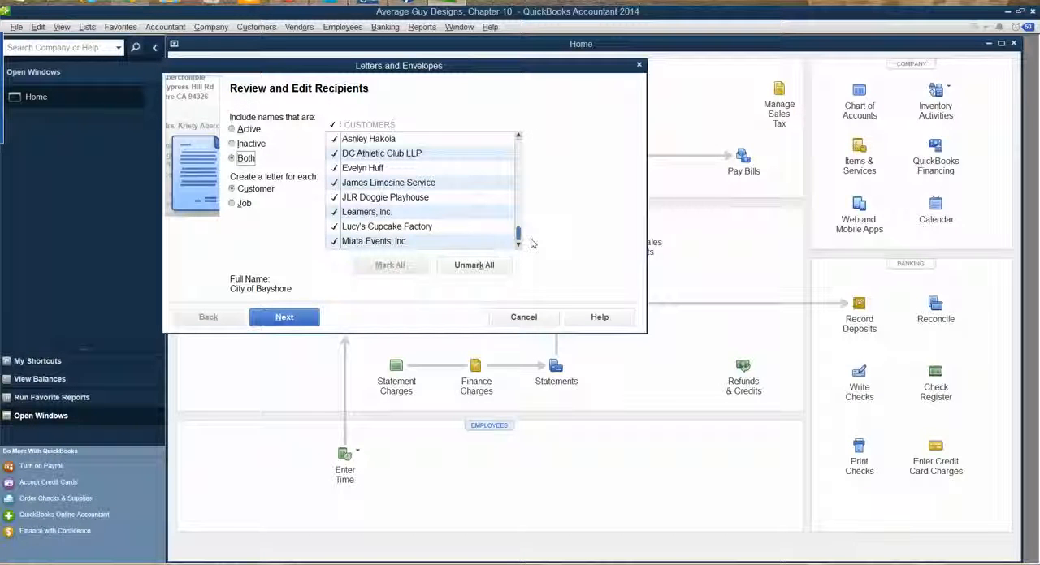
left_click(474, 265)
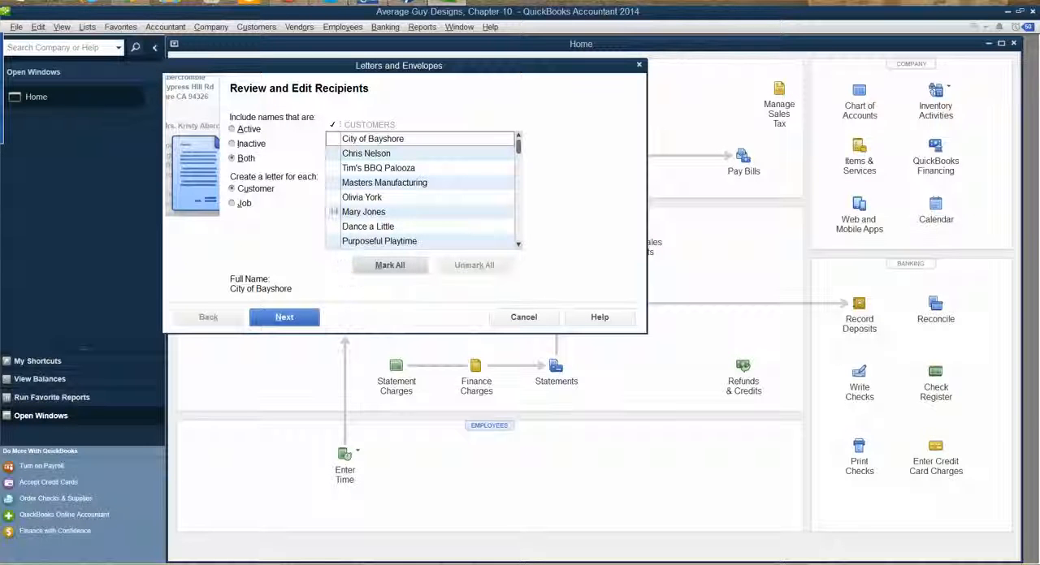
left_click(331, 196)
left_click(331, 198)
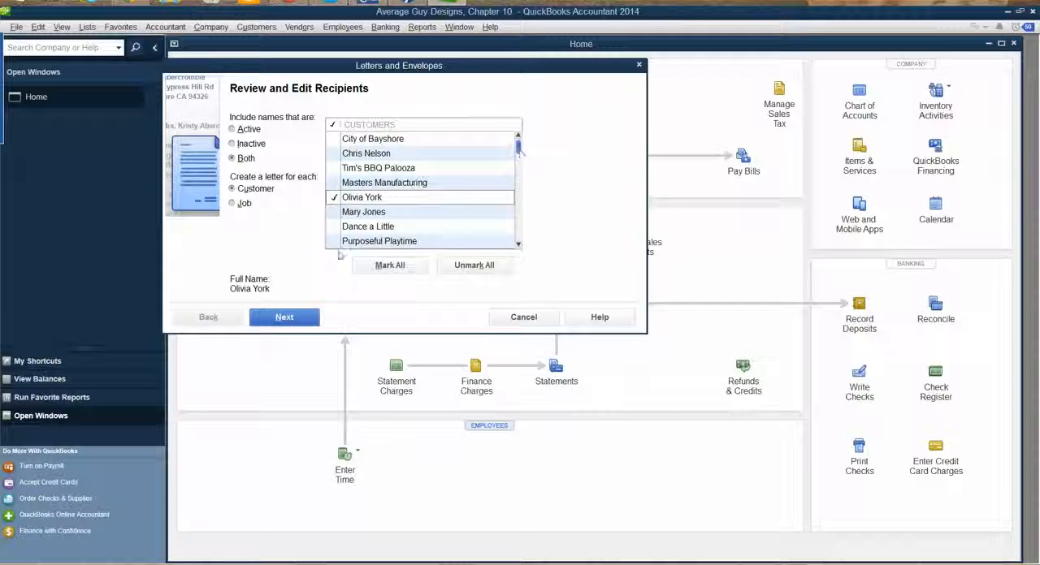
left_click(332, 227)
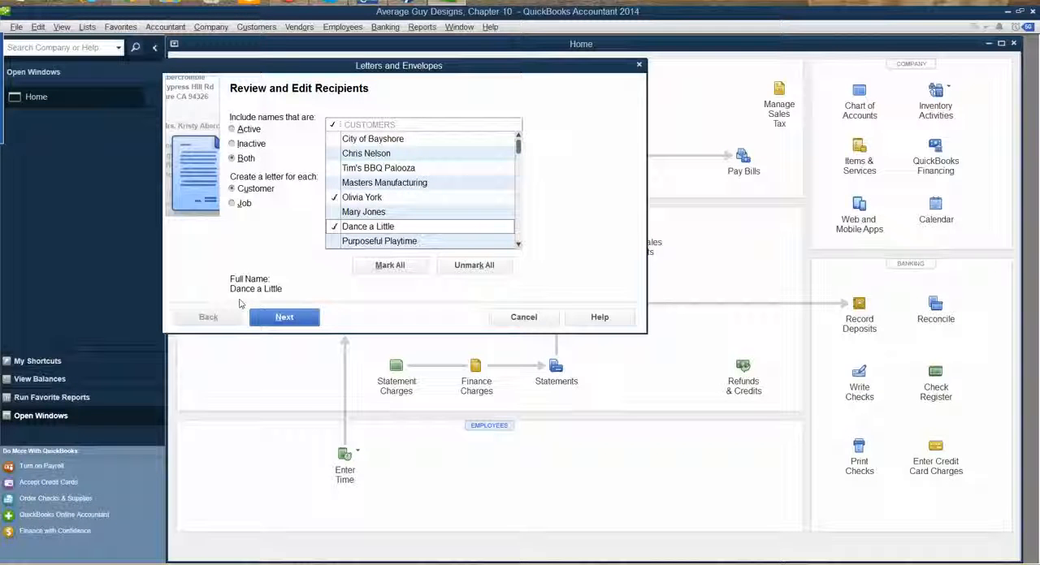
left_click(288, 318)
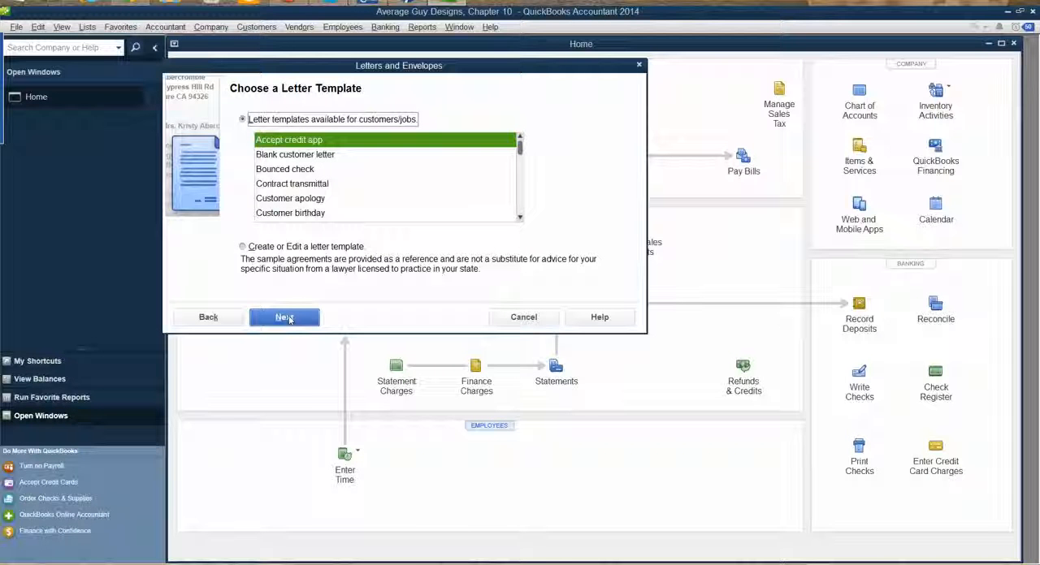
Choose the Customer birthday letter template and sign off with the owner's full name and the title Graphic Designer and Owner
left_click(286, 214)
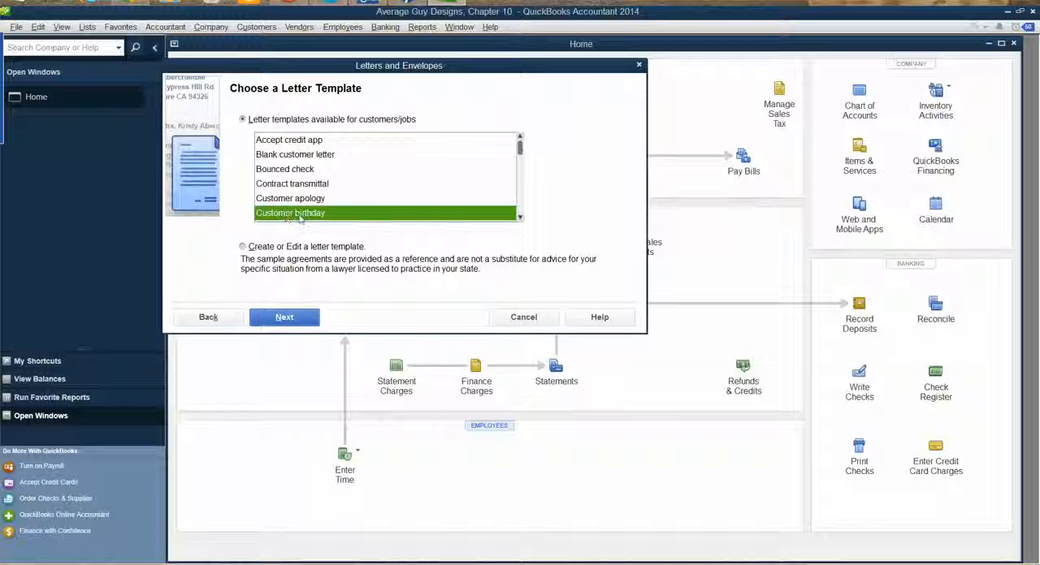
left_click(307, 318)
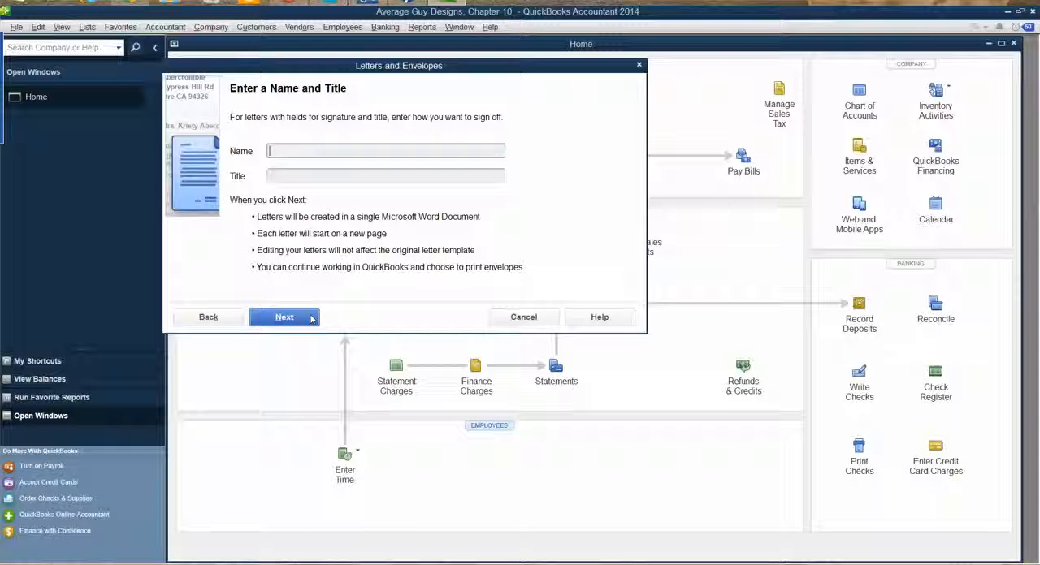
type("Guy Marshall")
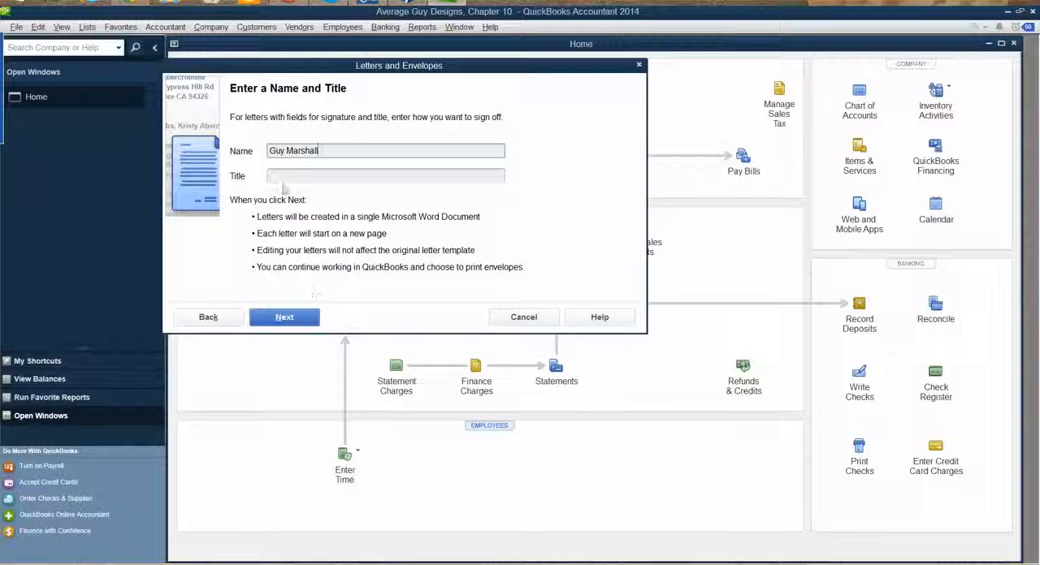
left_click(288, 176)
type("Grap")
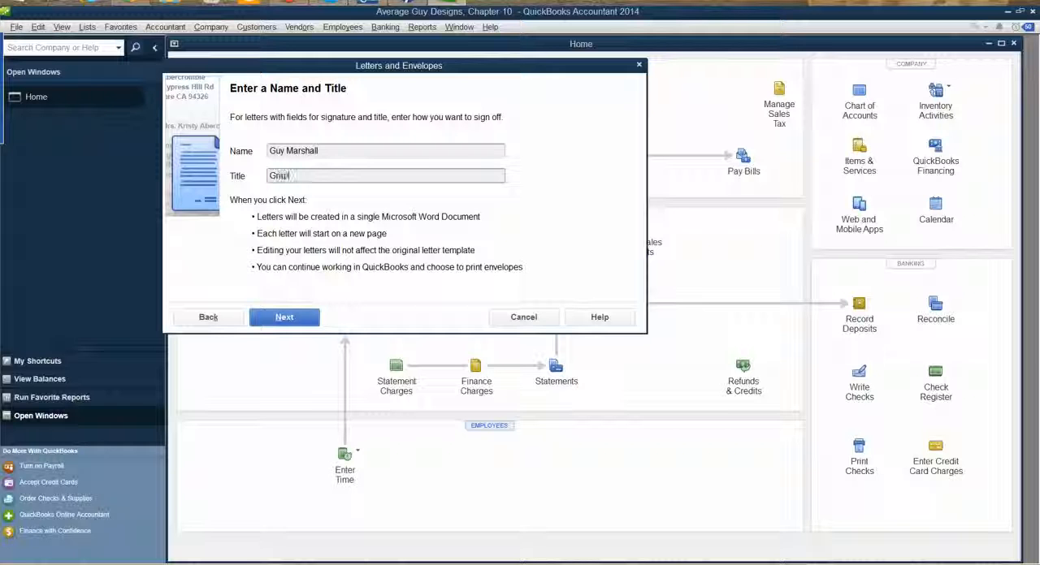
type("hic Designer and Owner")
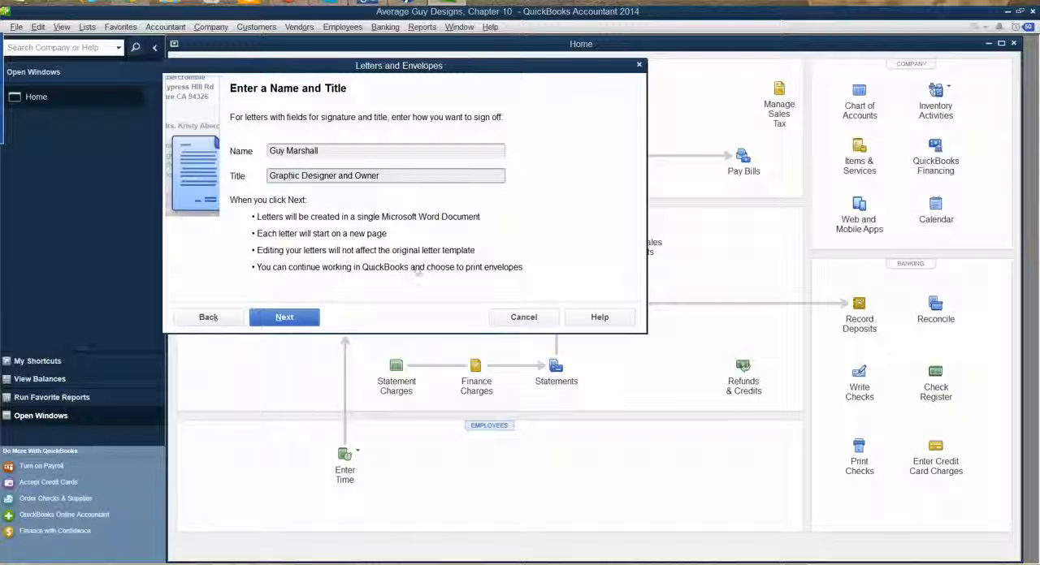
left_click(287, 318)
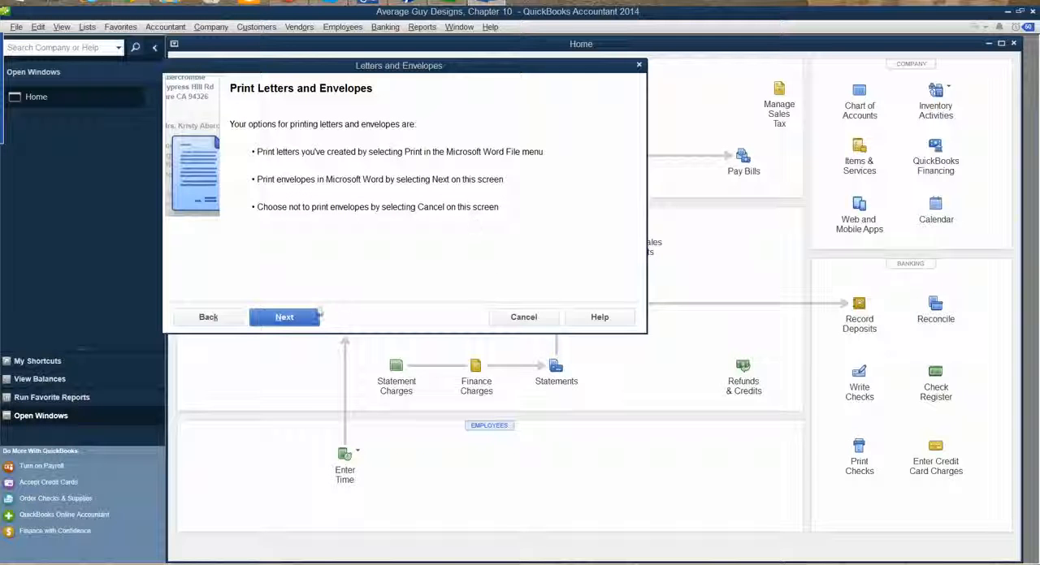
Review the envelope options without printing and return to the sign-off name and title page
left_click(287, 320)
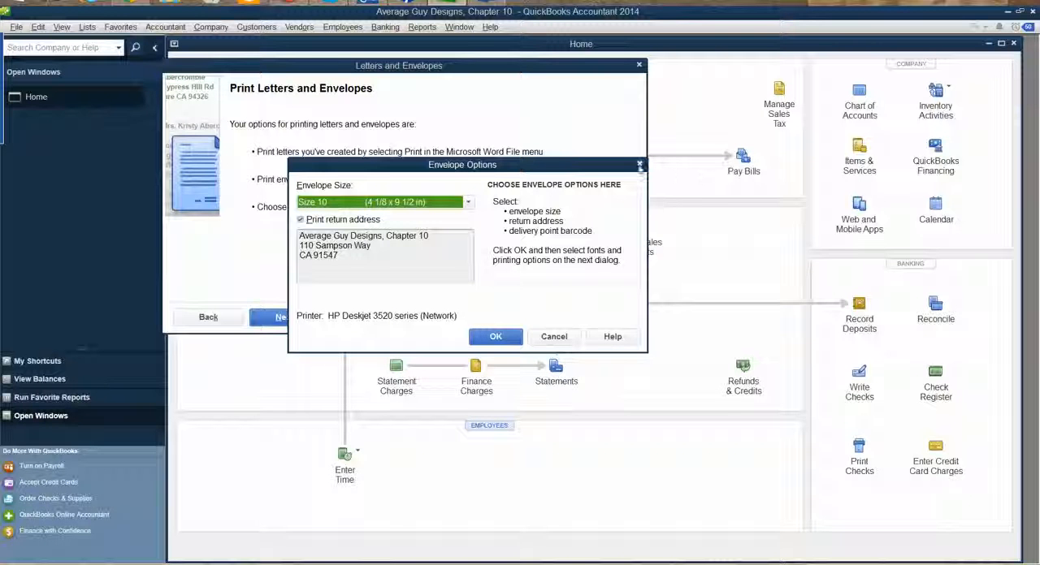
left_click(557, 337)
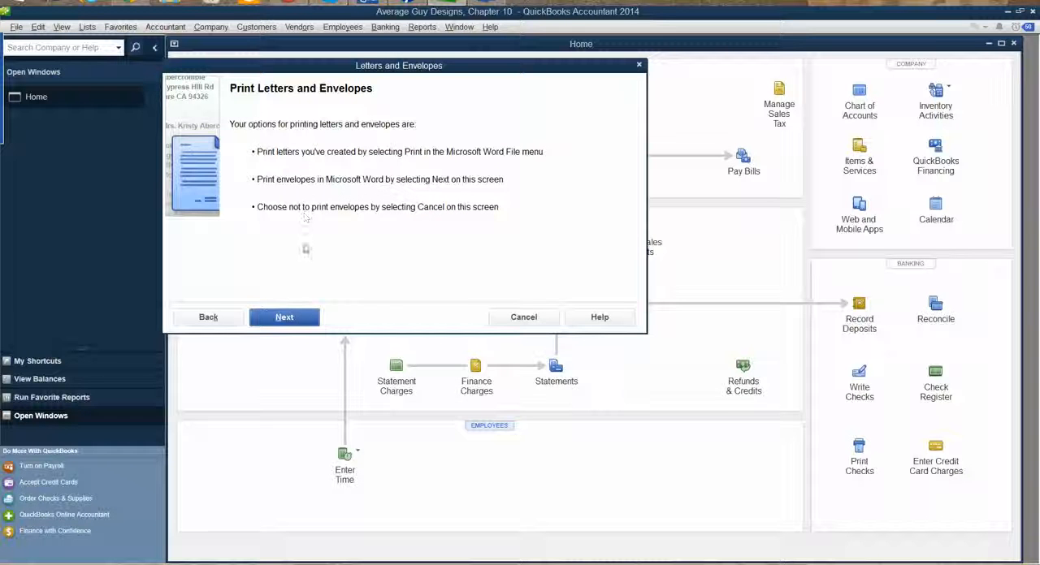
left_click(222, 320)
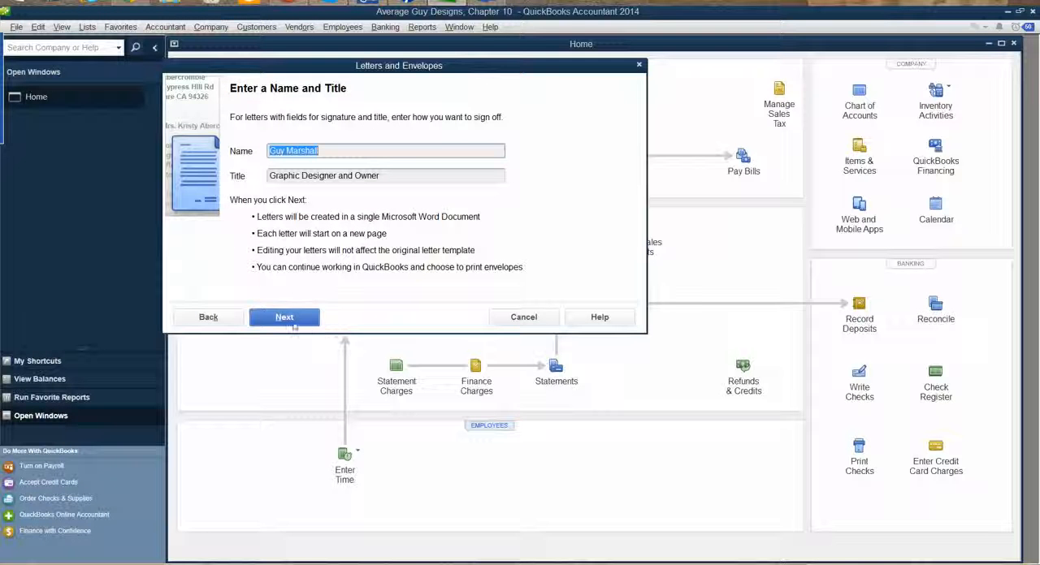
Generate the birthday letters, switch to Word, and delete ", Chapter 10" from the company name in the first letter's heading
left_click(286, 318)
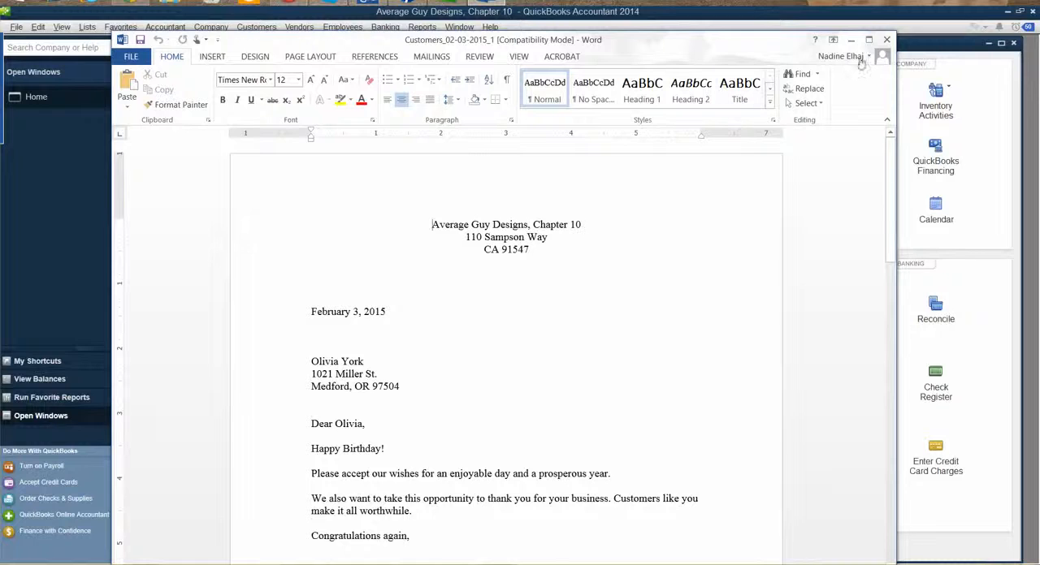
left_click(868, 39)
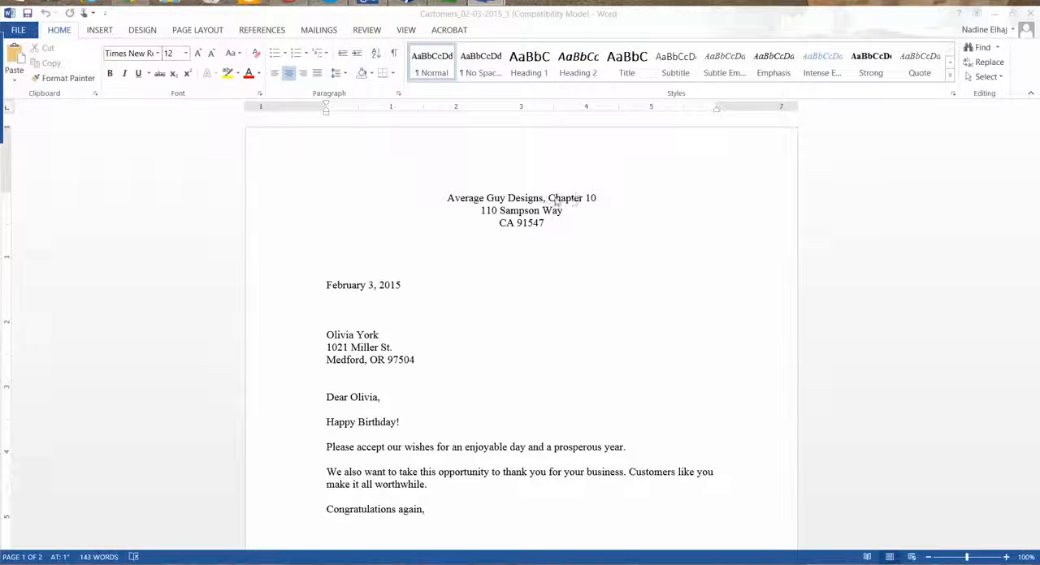
left_click_drag(597, 198, 561, 199)
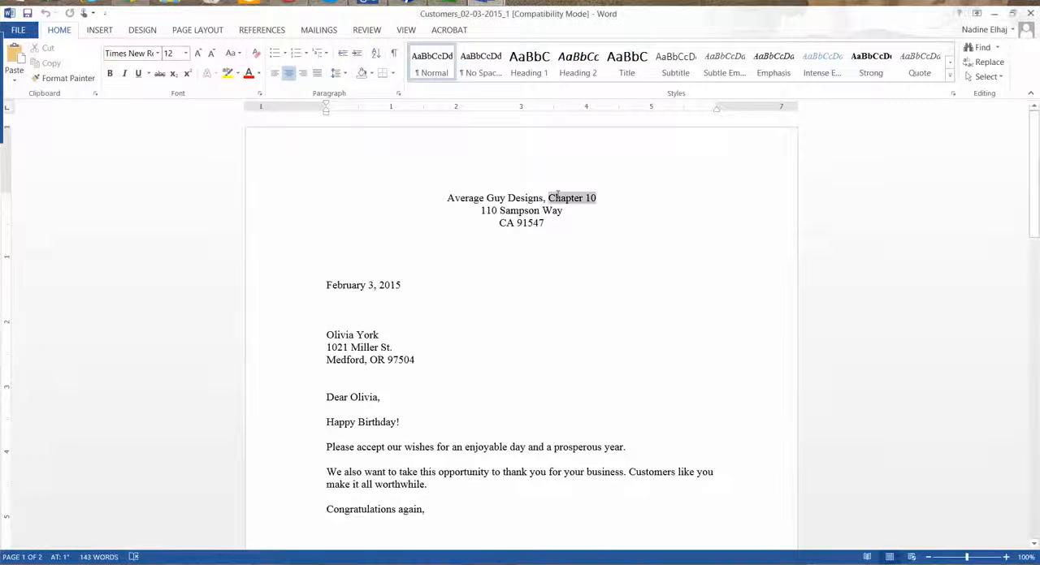
key("BackSpace")
key("BackSpace")
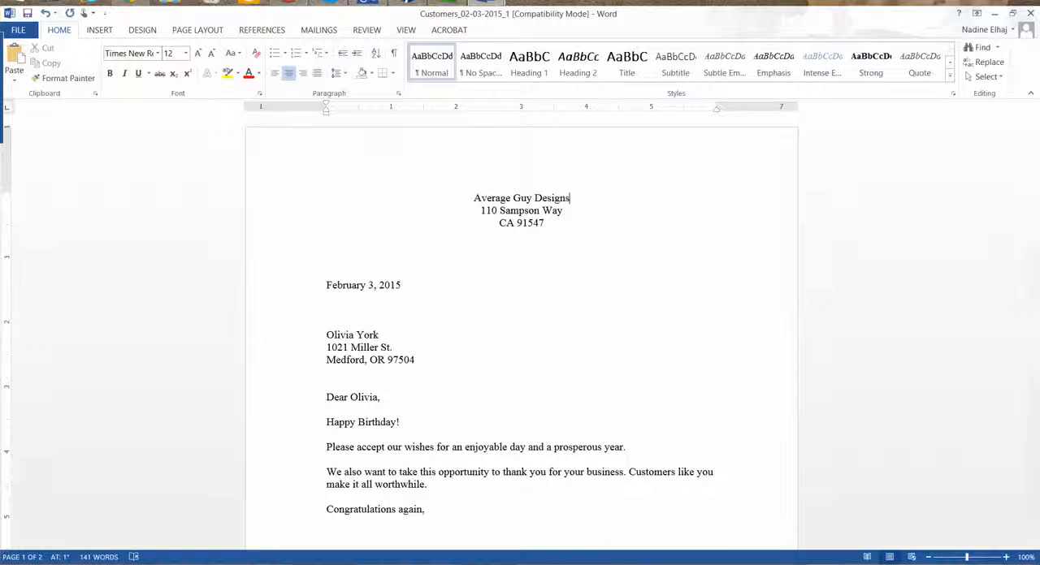
Delete ", Chapter 10" from the company name in the first letter's signature block
scroll(542, 272, "down", 5)
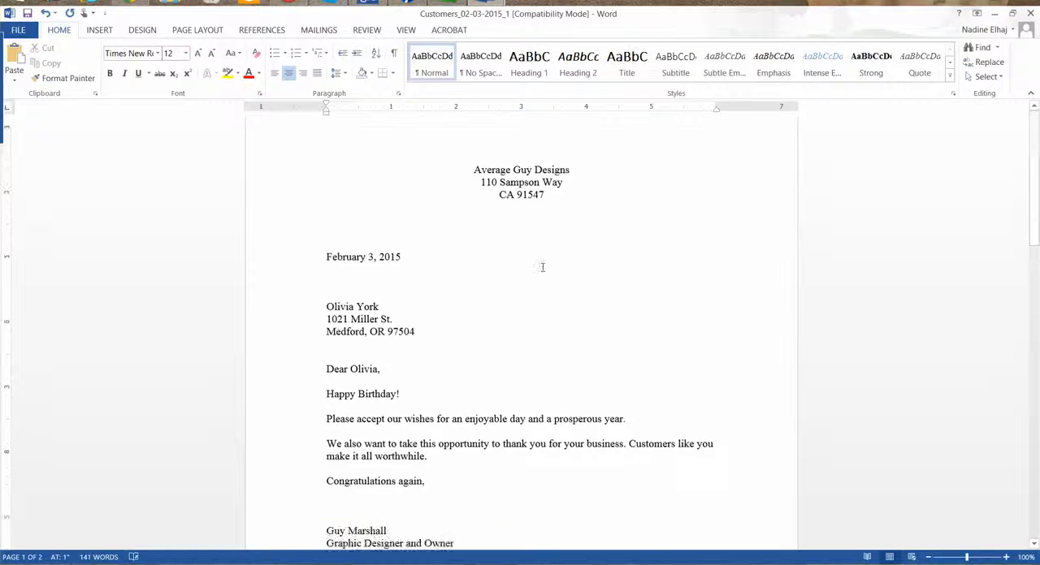
left_click_drag(470, 324, 437, 326)
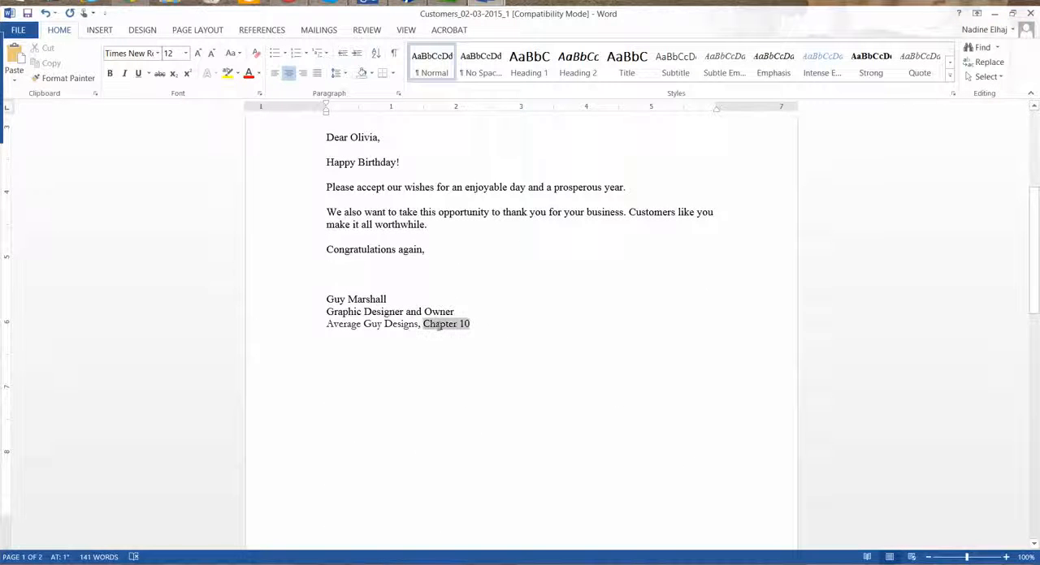
key("BackSpace")
key("BackSpace")
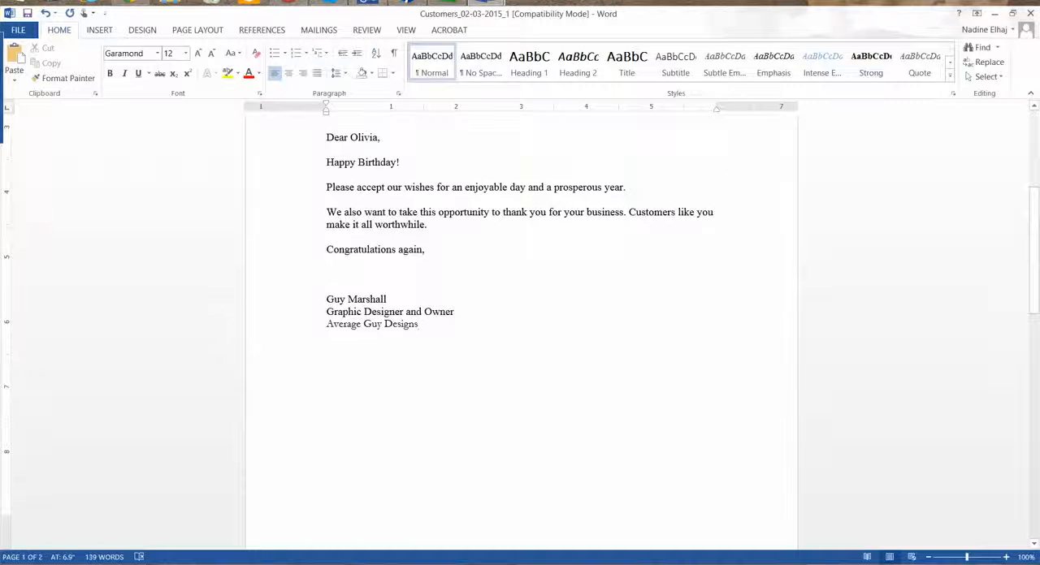
left_click(601, 287)
Add the paragraph "Please enjoy a 10% discount on any services during your birthday month!" above the letter's closing line
scroll(378, 240, "up", 2)
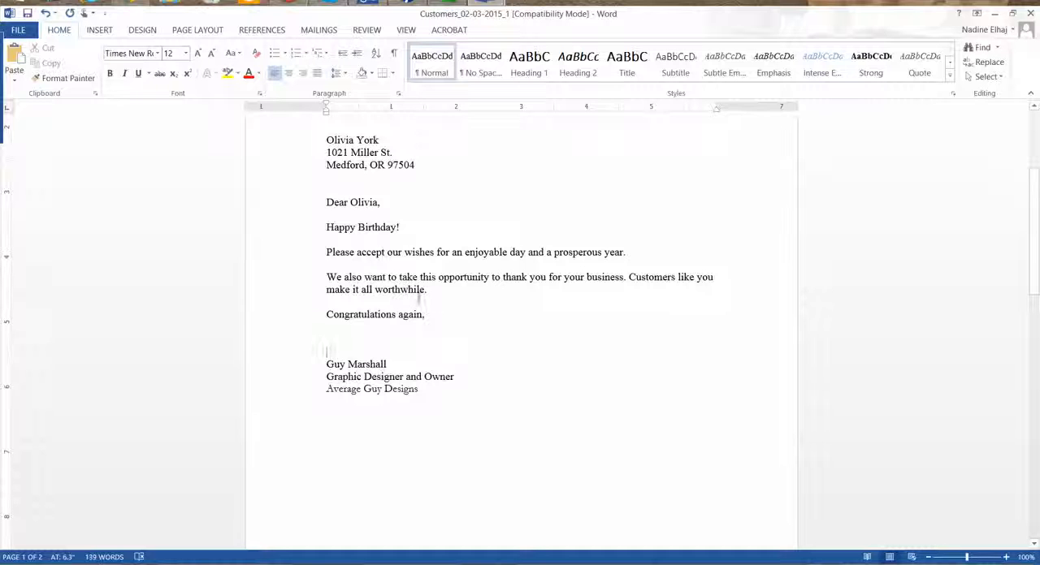
left_click(496, 290)
key("Return")
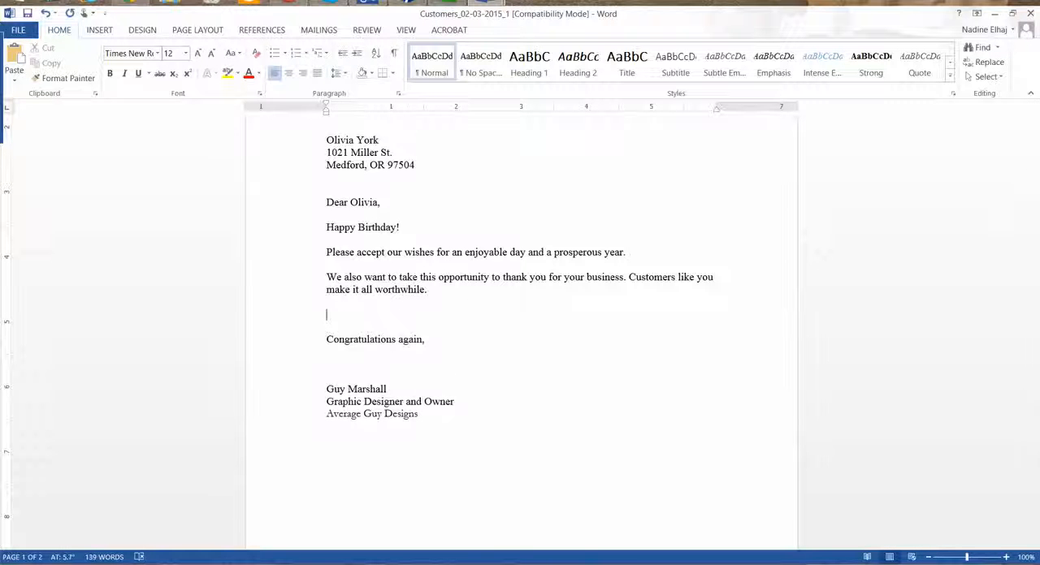
type("Please en")
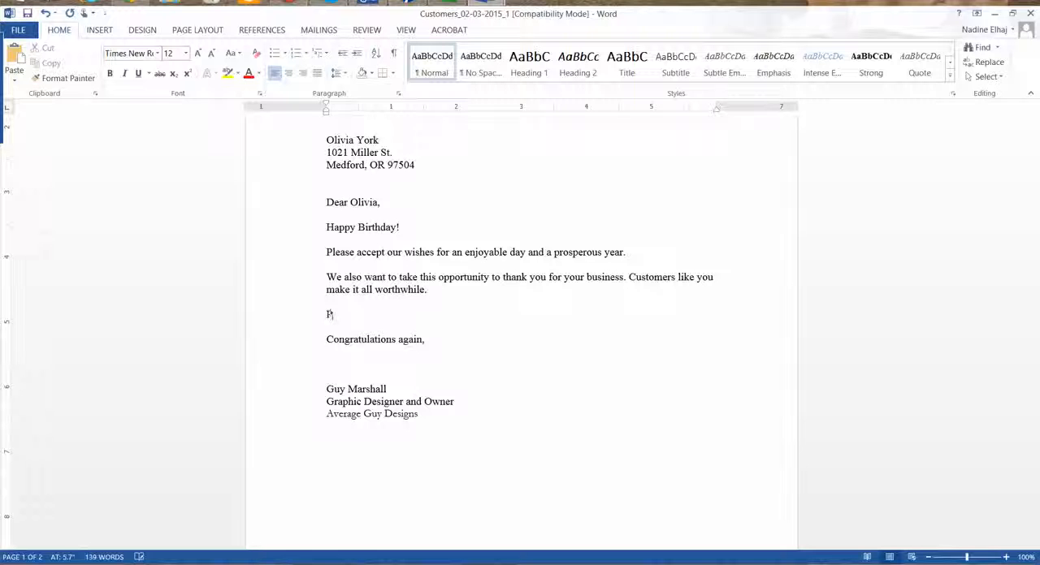
type("joy a 105")
key("BackSpace")
type("% dis")
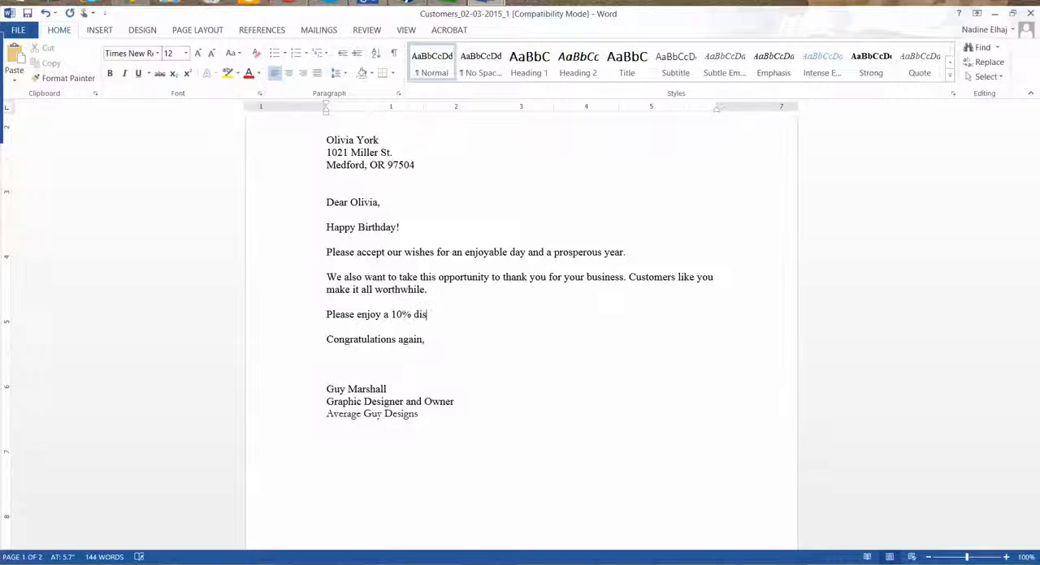
type("count on any services")
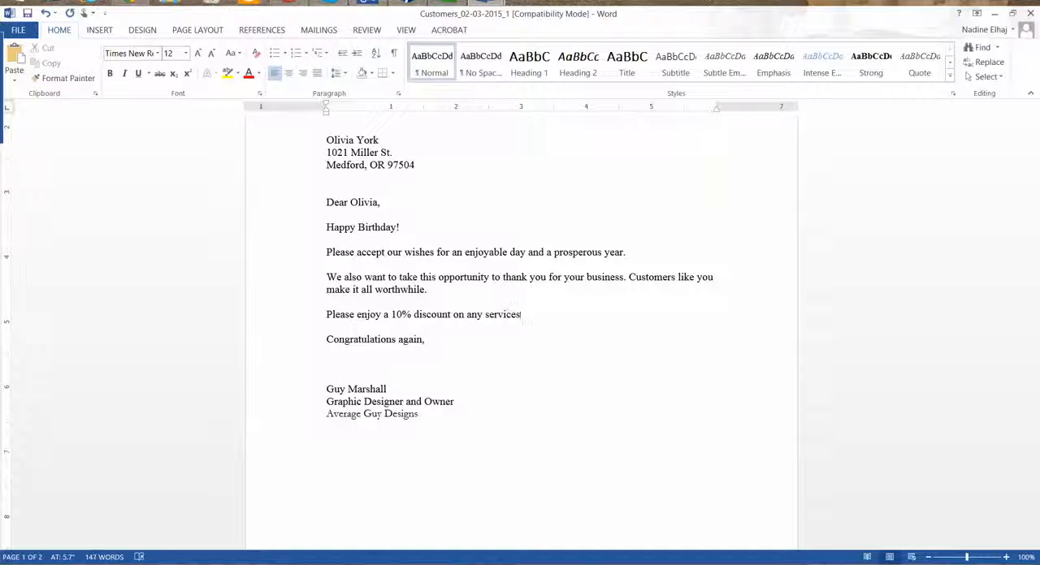
type(" during your birthday month!")
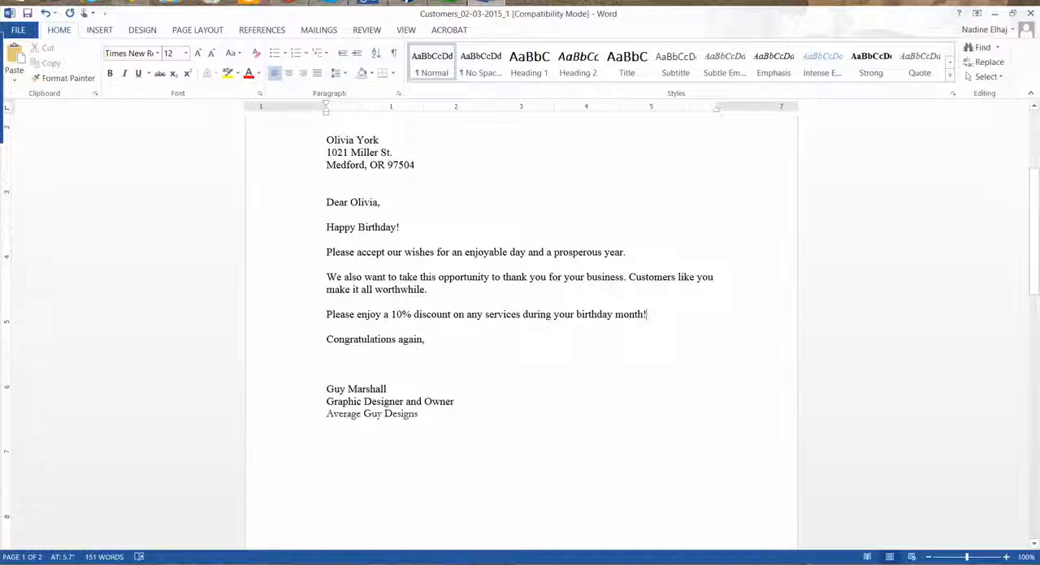
Switch back to QuickBooks, view the envelope options once more without printing, and go back to the sign-off page
left_click_drag(755, 18, 842, 0)
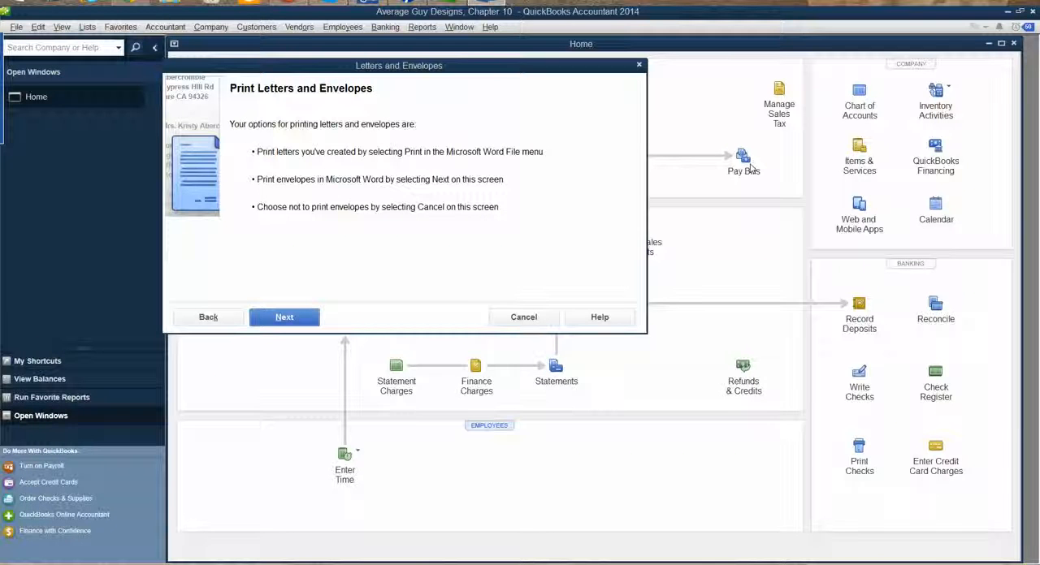
left_click(283, 319)
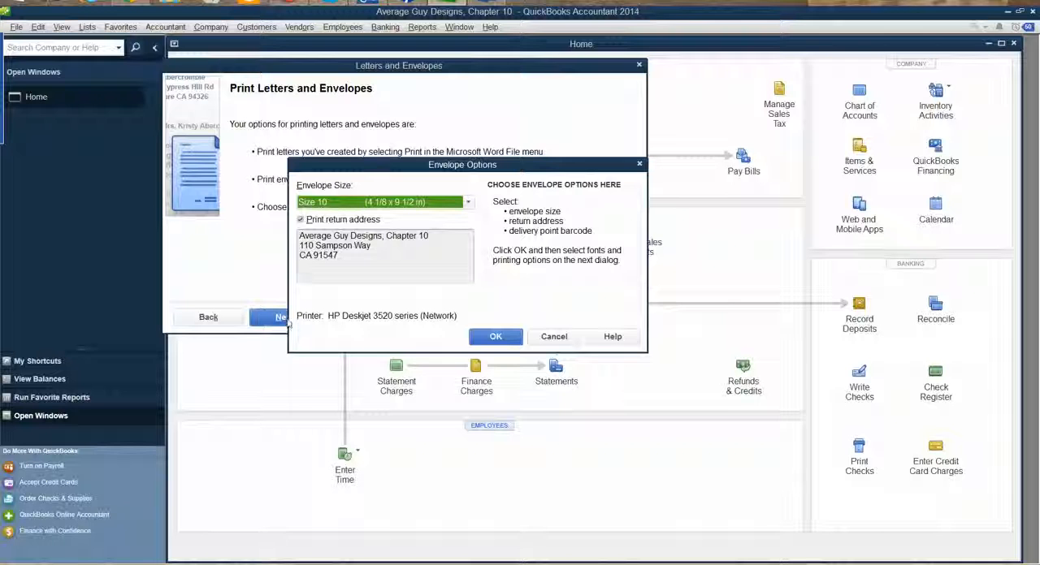
left_click(551, 336)
left_click(207, 319)
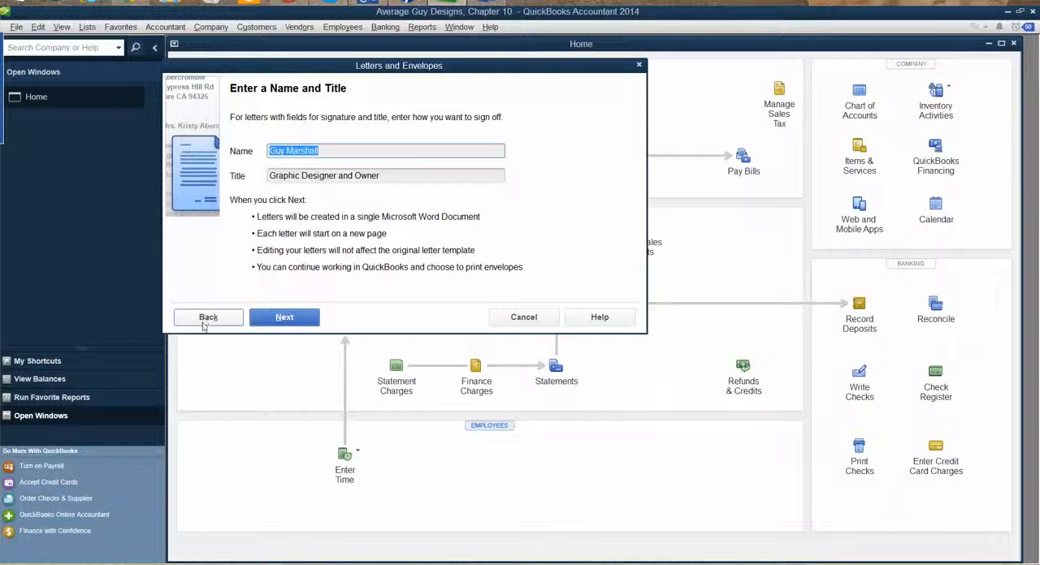
Go back through the letter template to the recipient selection for a review, return to the sign-off page and continue to the letters
left_click(207, 318)
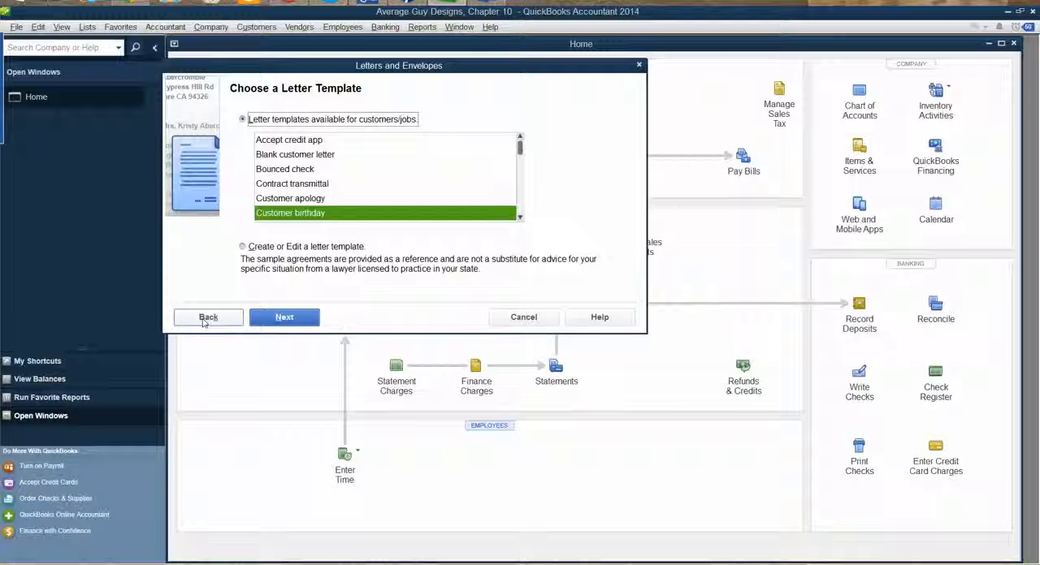
left_click(207, 319)
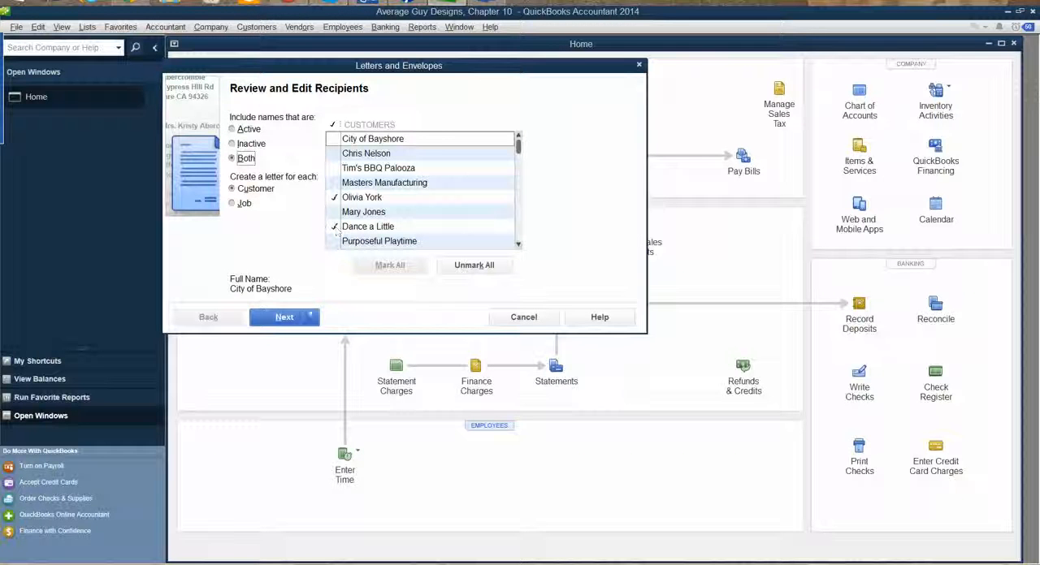
left_click(301, 318)
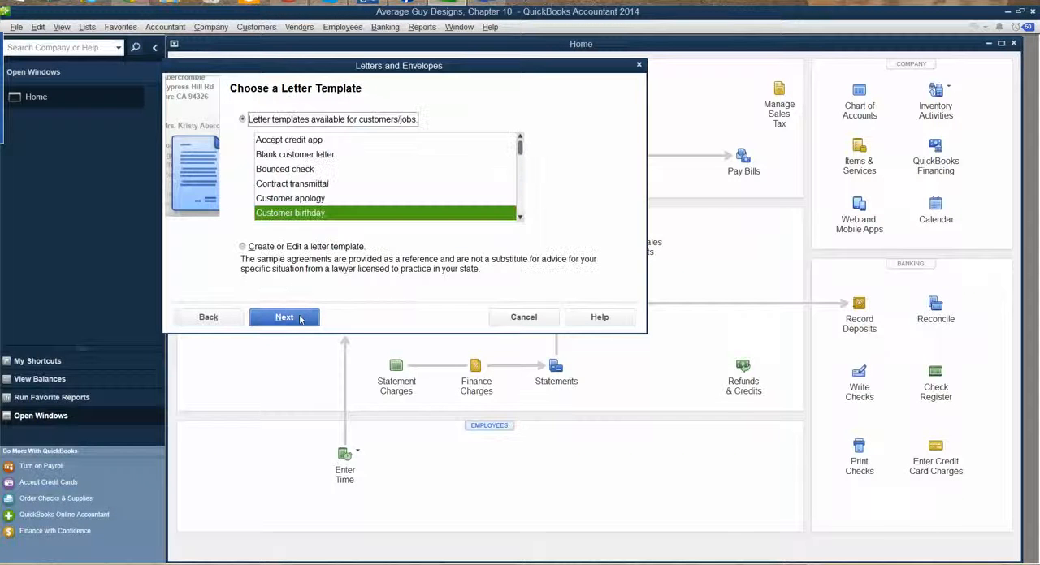
left_click(285, 316)
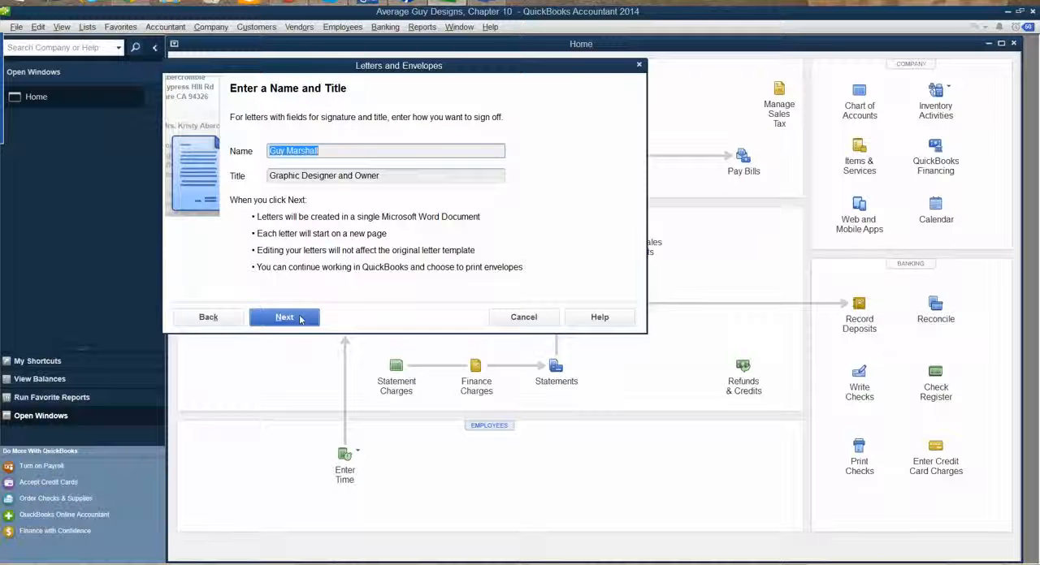
left_click(300, 320)
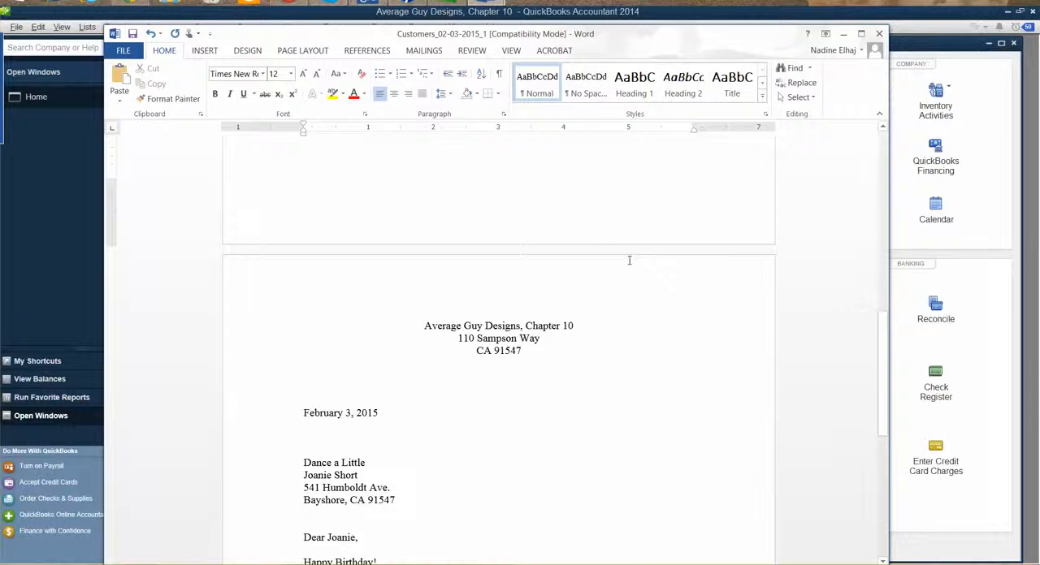
In the Word document, copy the first letter's paragraph "Please enjoy a 10% discount on any services during your birthday month!"
scroll(662, 341, "up", 15)
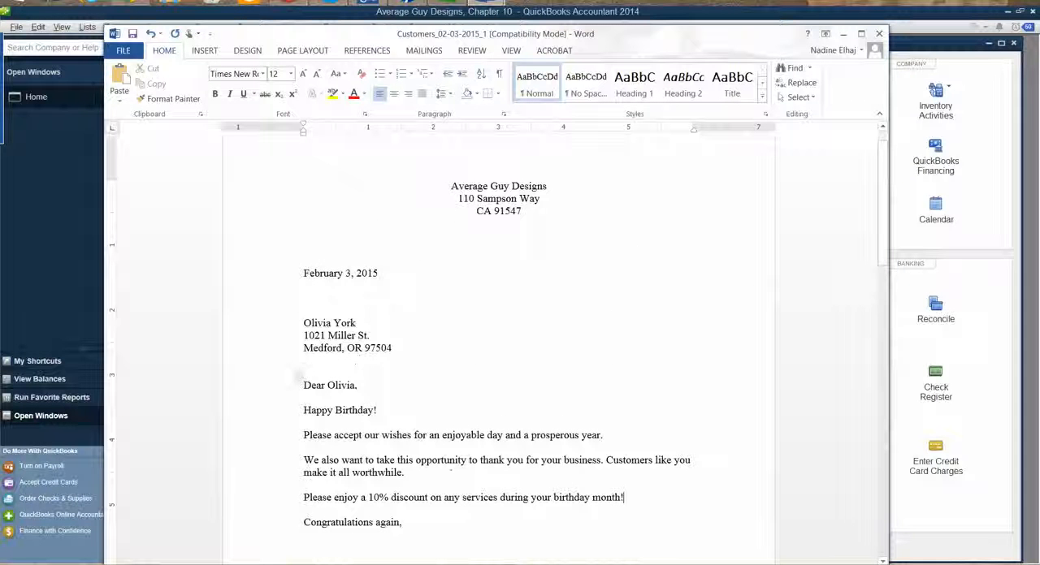
scroll(397, 357, "down", 10)
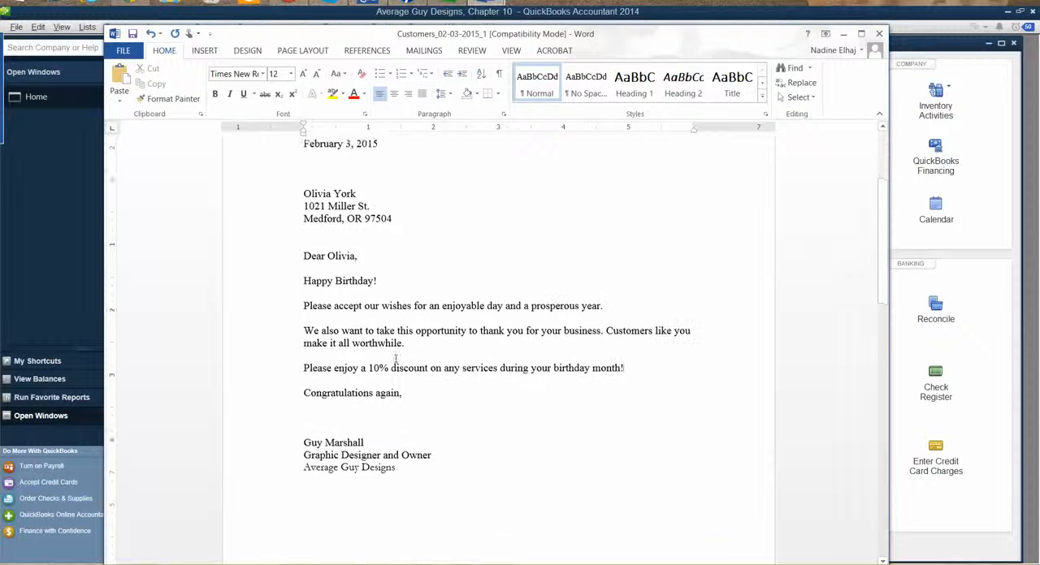
scroll(396, 358, "down", 7)
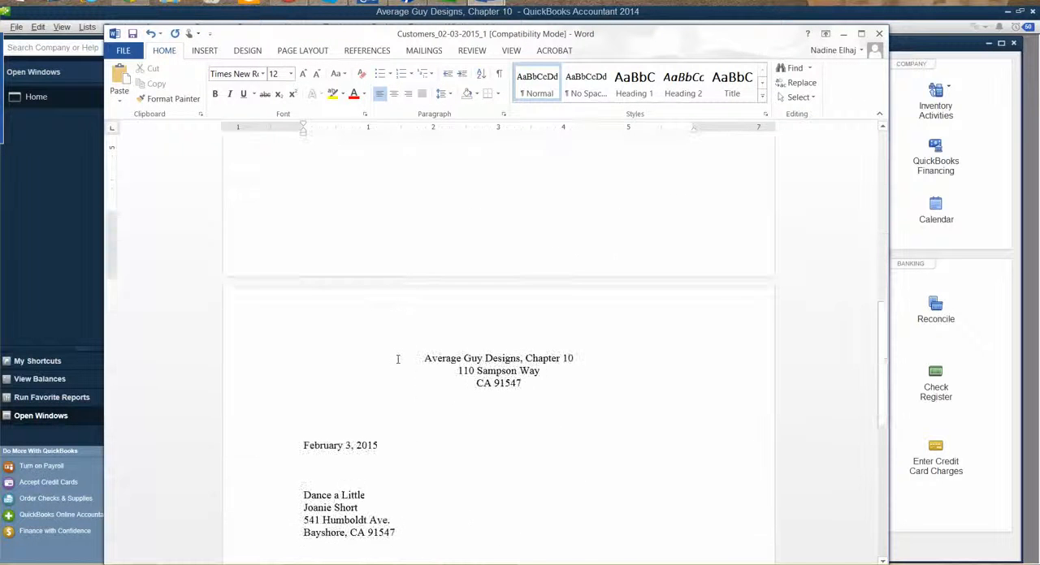
scroll(398, 358, "up", 5)
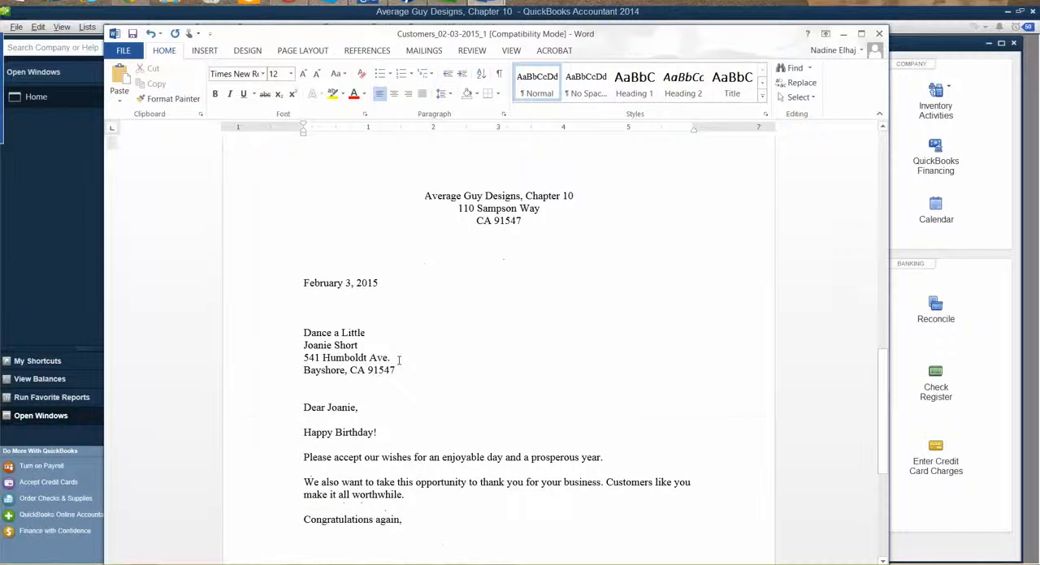
scroll(402, 362, "up", 3)
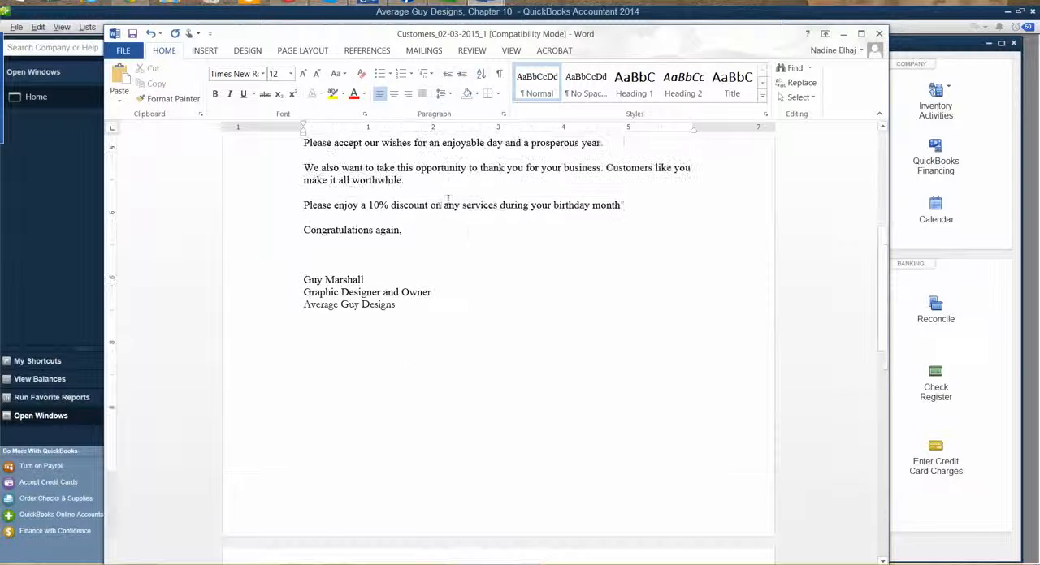
double_click(436, 209)
left_click_drag(437, 209, 436, 218)
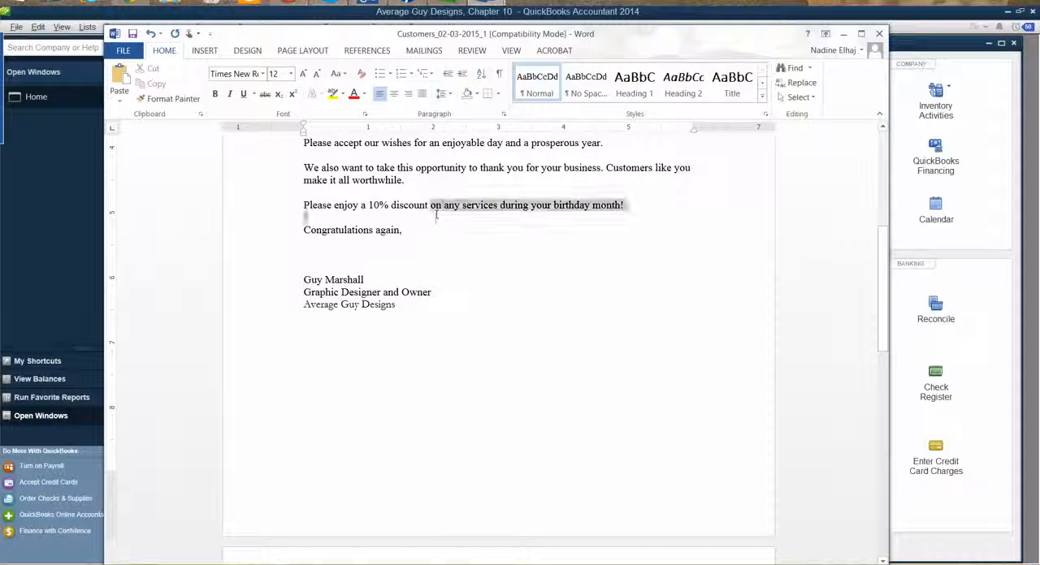
left_click(436, 214)
key("ctrl+z")
triple_click(436, 209)
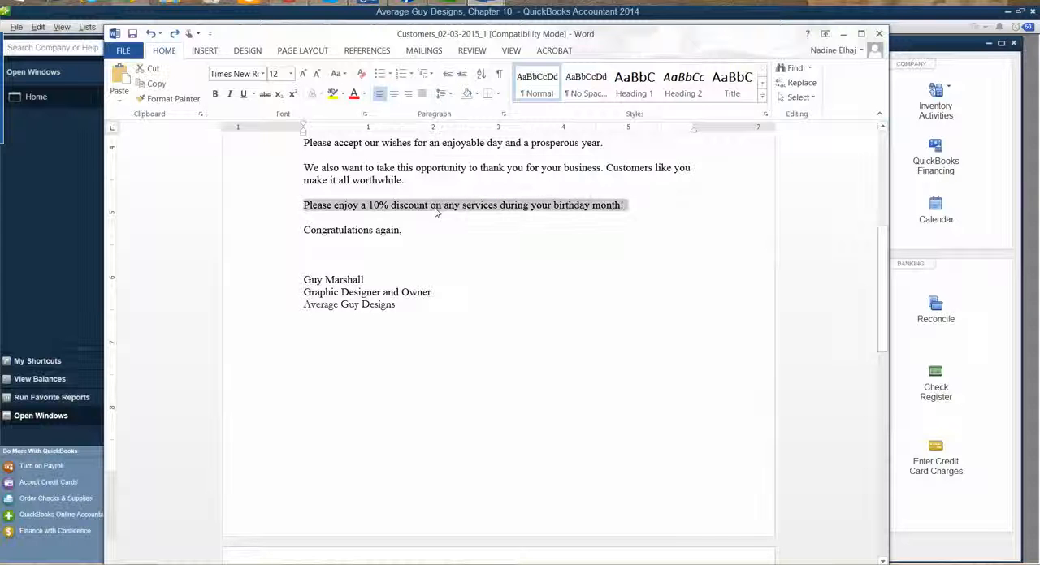
right_click(436, 209)
left_click(447, 236)
Paste the 10% discount paragraph above the closing line of the Dance a Little letter and remove the extra blank line
scroll(484, 303, "down", 15)
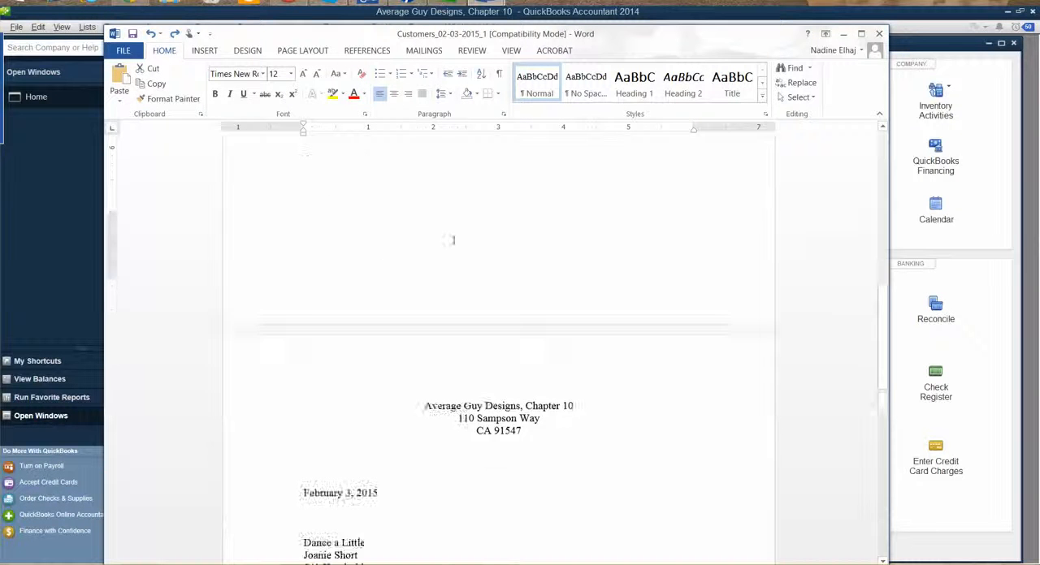
scroll(484, 303, "down", 1)
left_click(418, 301)
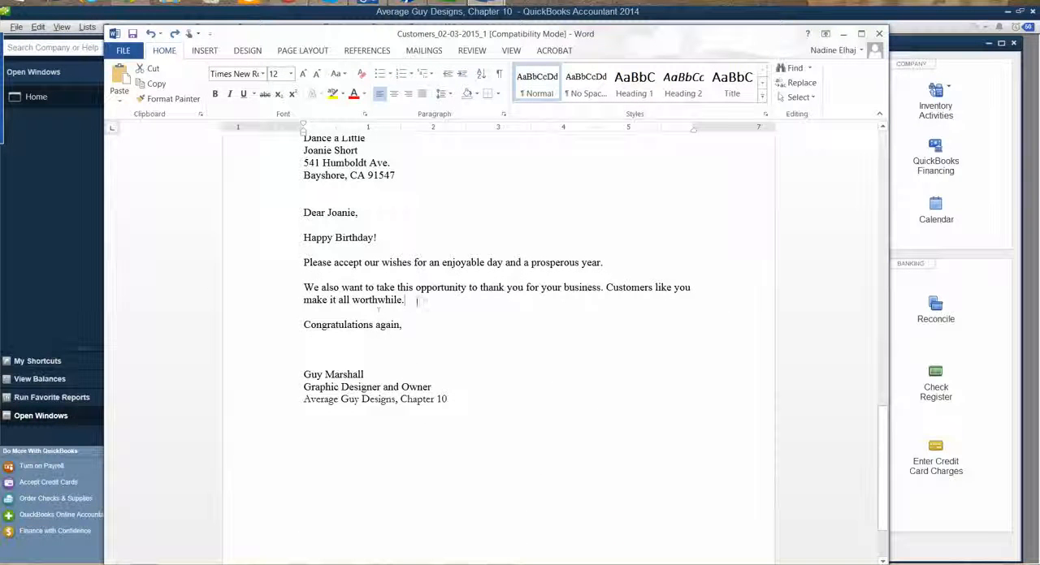
key("Return")
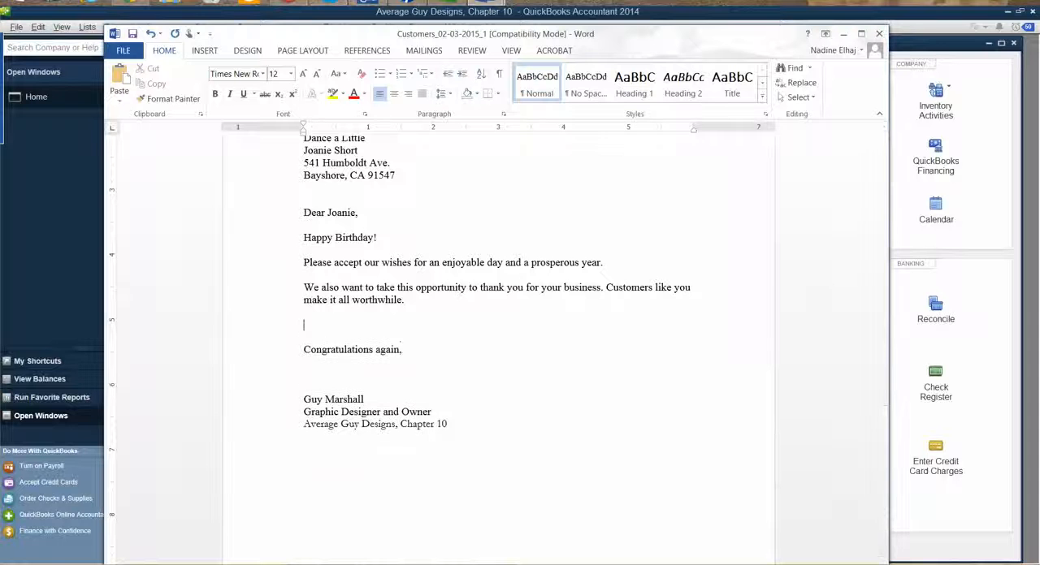
key("ctrl+v")
key("BackSpace")
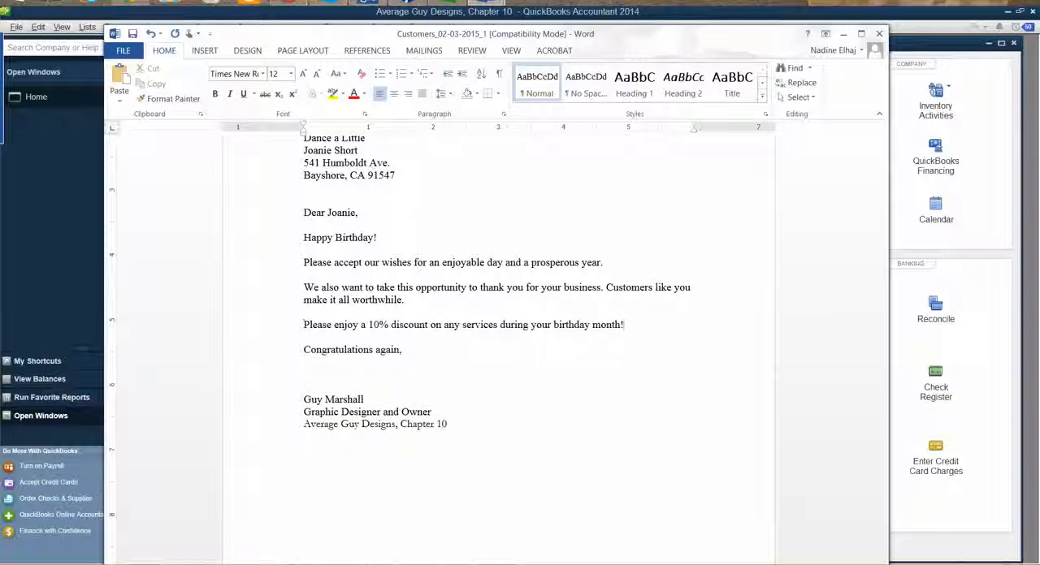
Delete ", Chapter 10" from the company name in the Dance a Little letter's heading
scroll(538, 297, "up", 4)
scroll(538, 297, "up", 3)
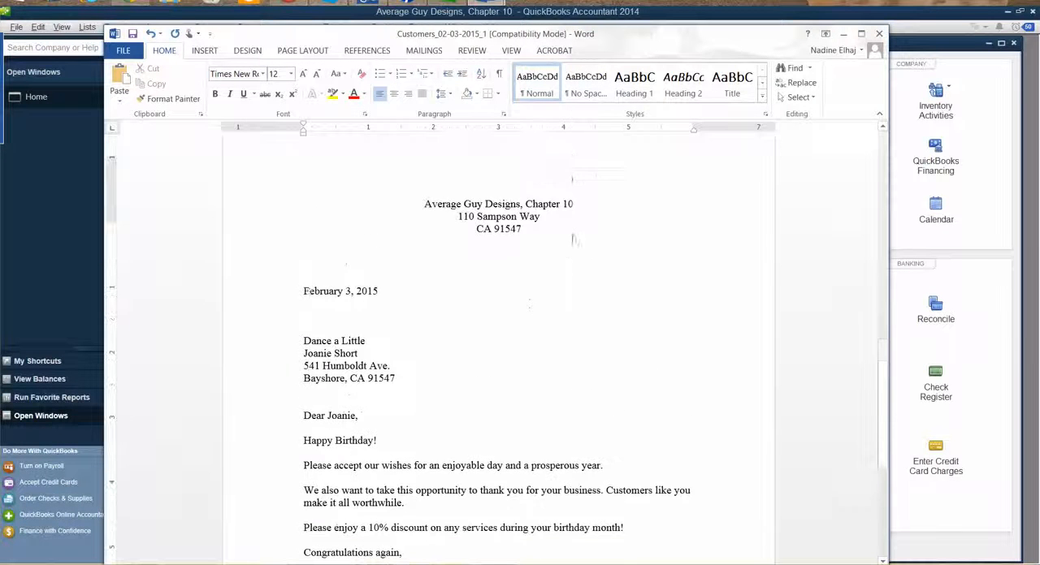
left_click_drag(575, 228, 525, 236)
key("Delete")
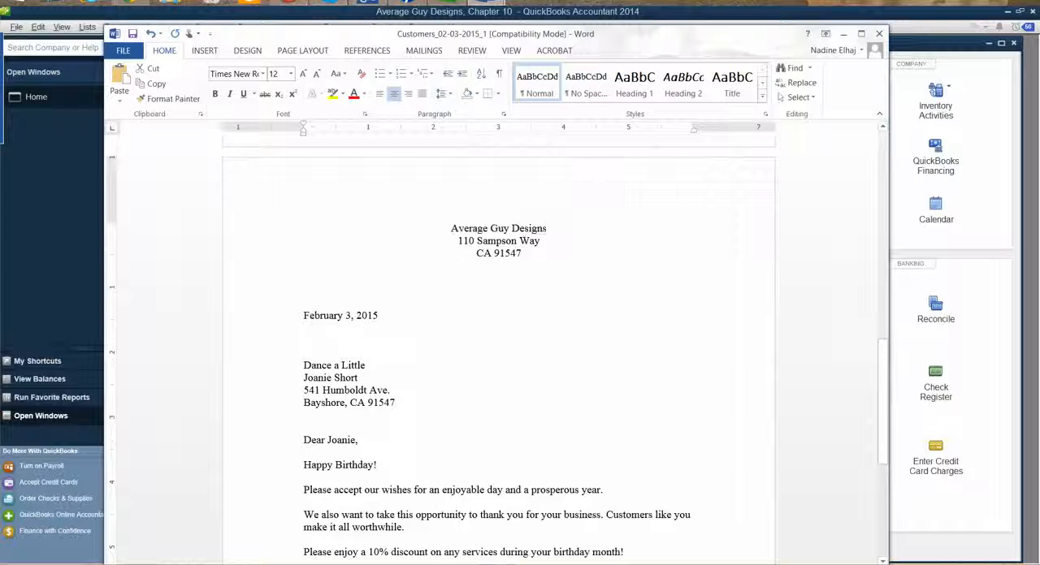
Delete ", Chapter 10" from the company name in the second letter's signature block
scroll(533, 391, "down", 6)
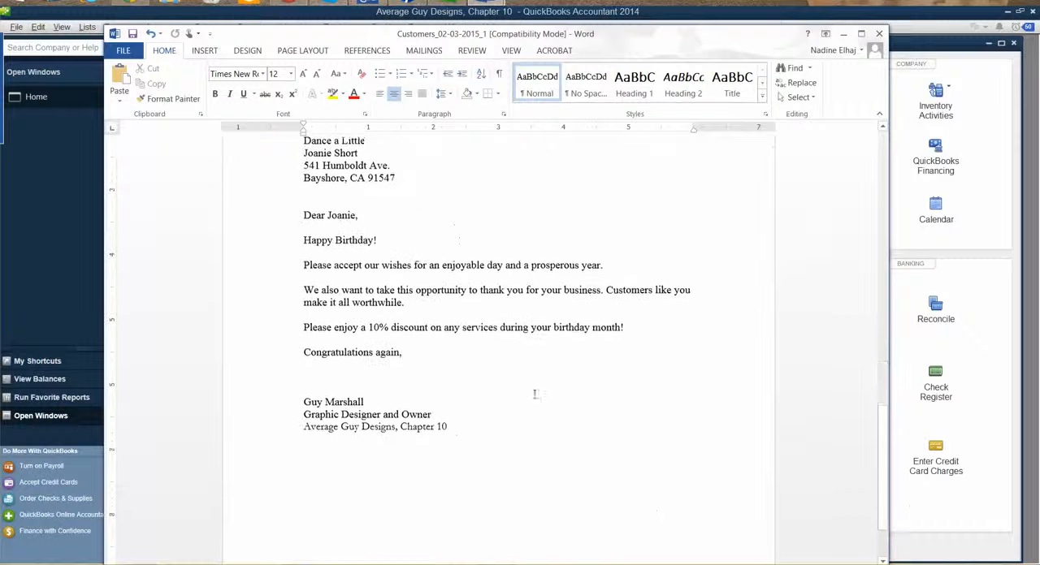
left_click(464, 429)
mouse_move(406, 436)
left_mouse_down()
mouse_move(369, 424)
mouse_move(399, 432)
left_mouse_up()
key("Delete")
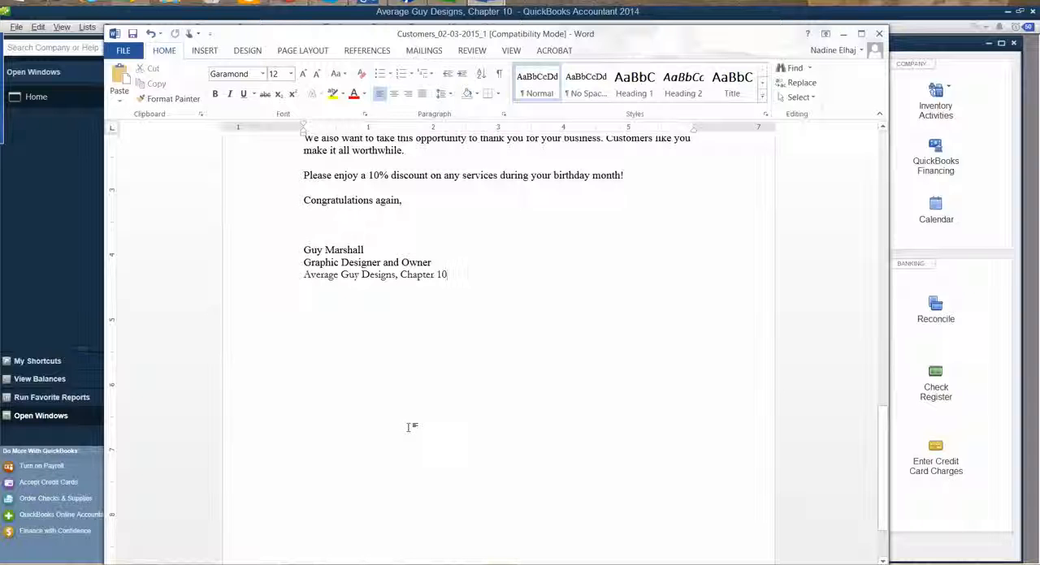
scroll(448, 386, "up", 2)
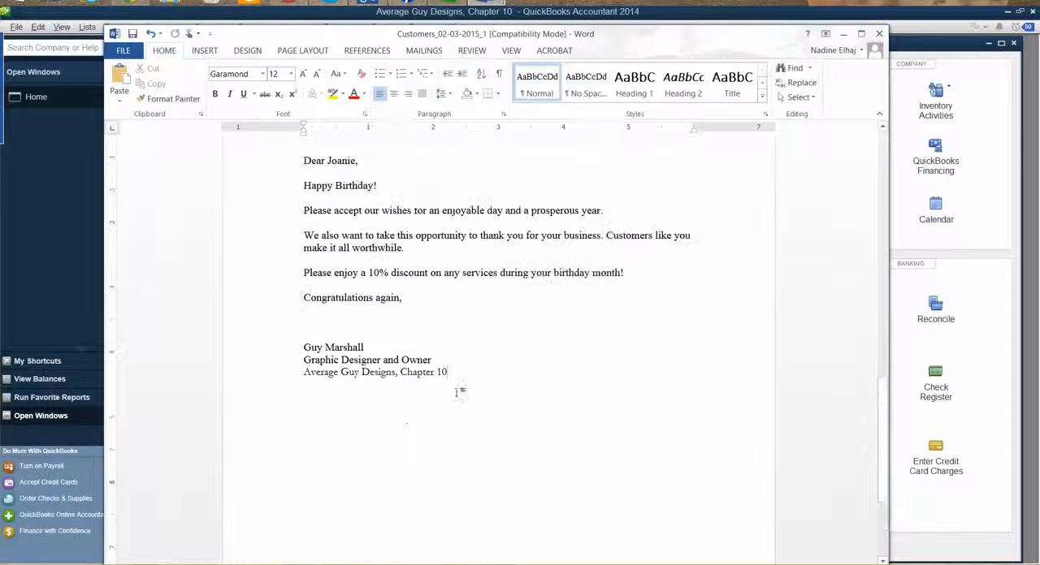
scroll(470, 412, "up", 10)
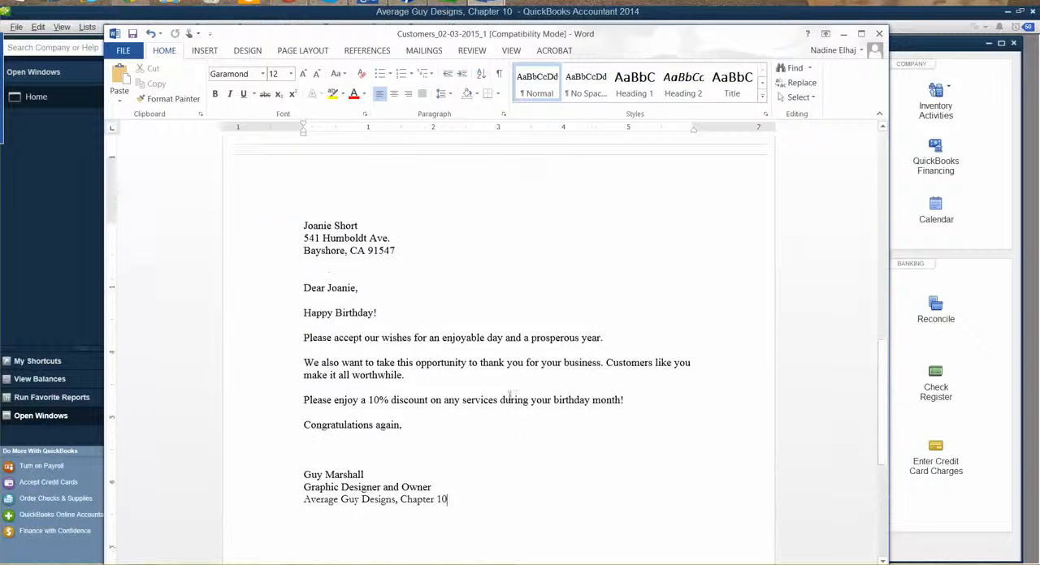
scroll(497, 381, "up", 2)
scroll(497, 377, "down", 9)
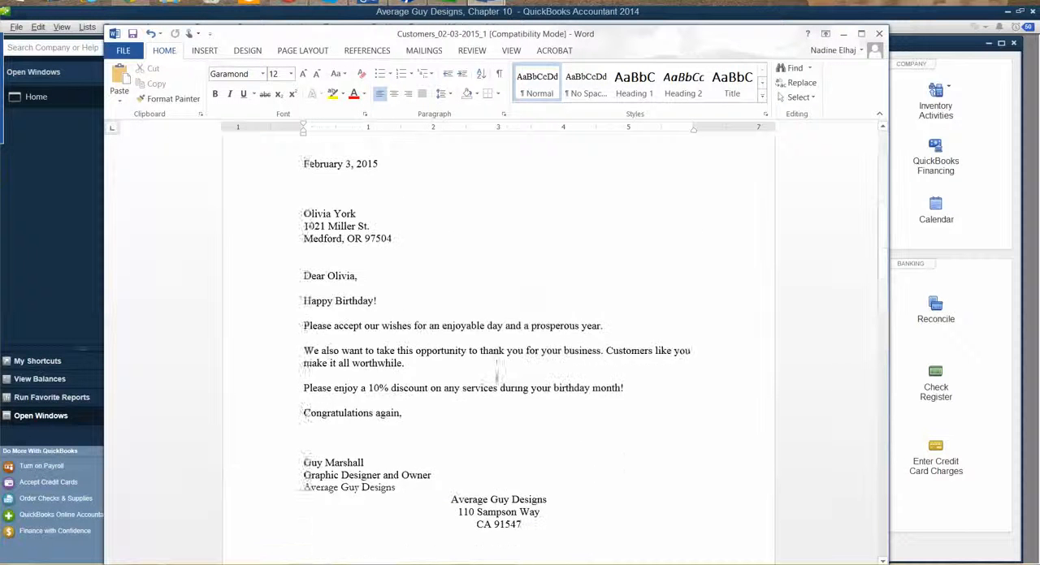
scroll(497, 375, "down", 5)
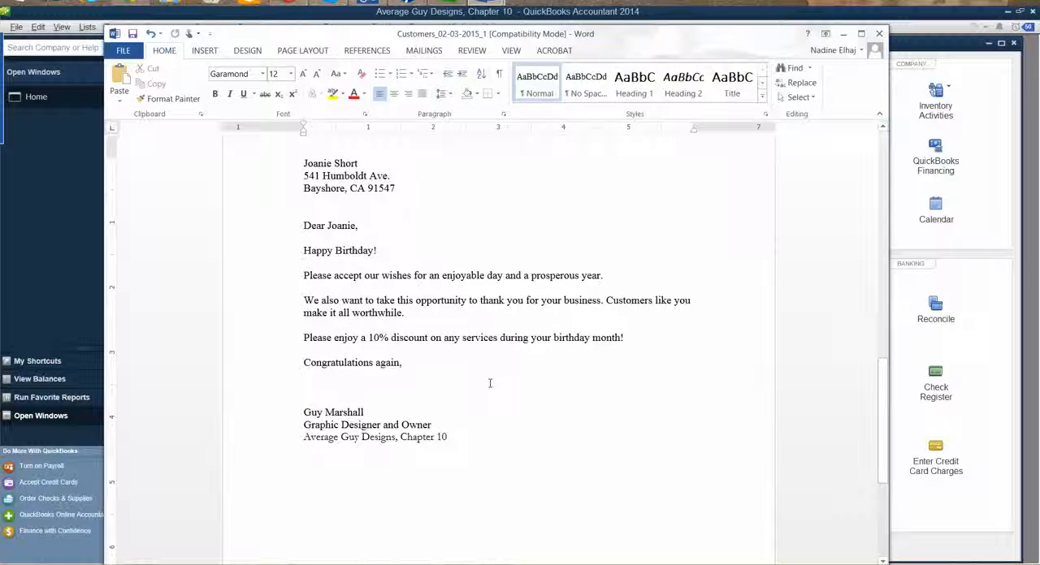
key("BackSpace")
key("BackSpace")
key("BackSpace")
key("BackSpace")
key("BackSpace")
key("BackSpace")
key("BackSpace")
key("BackSpace")
key("BackSpace")
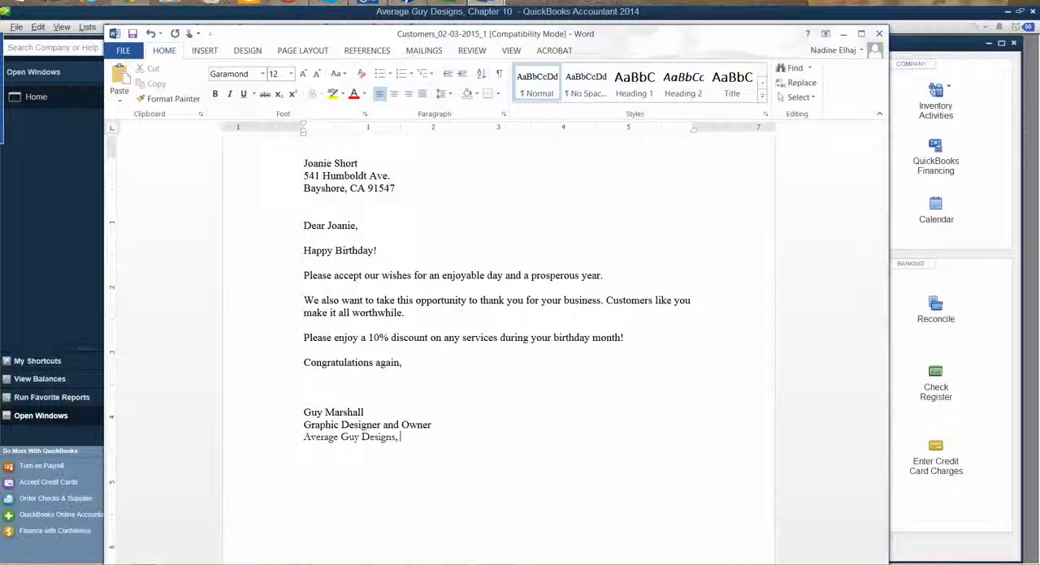
key("BackSpace")
Insert blank lines before the second letter's heading to push that letter onto its own page
scroll(641, 322, "up", 8)
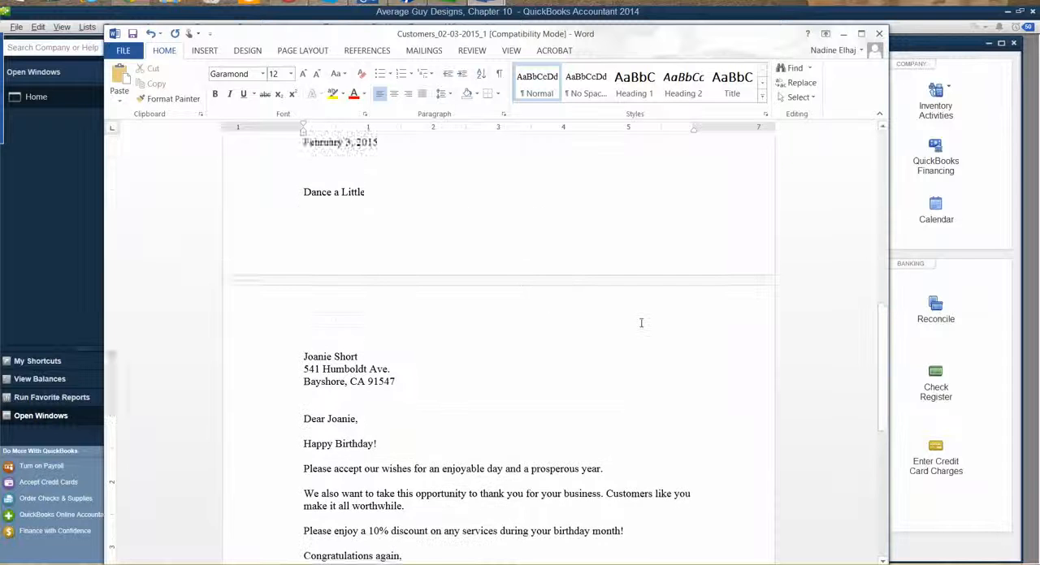
scroll(641, 323, "up", 3)
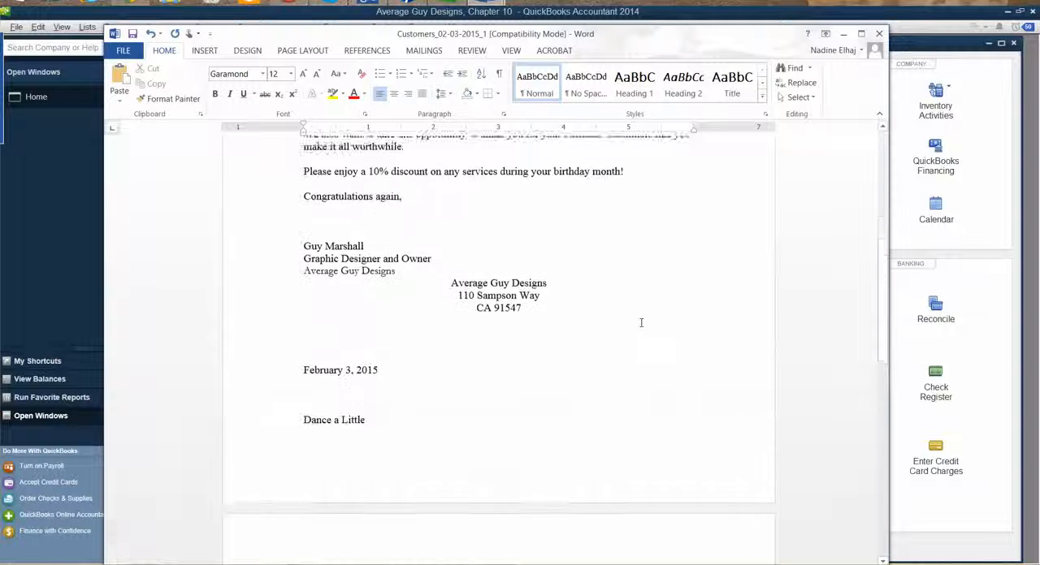
left_click(481, 331)
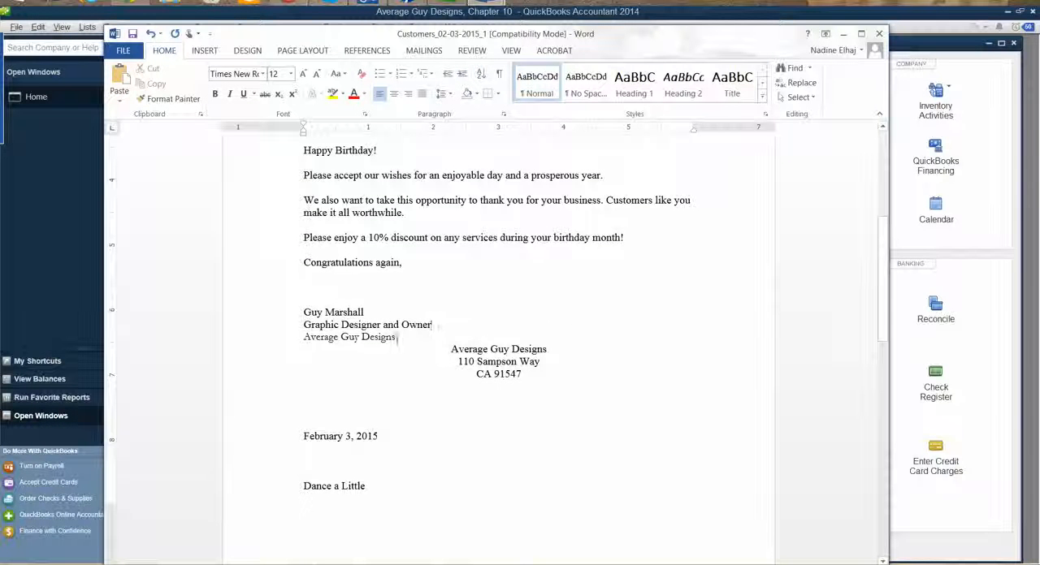
left_click(451, 350)
key("Return")
key("Return")
key("Return")
key("Return")
key("Return")
key("Return")
key("Return")
key("Return")
key("Return")
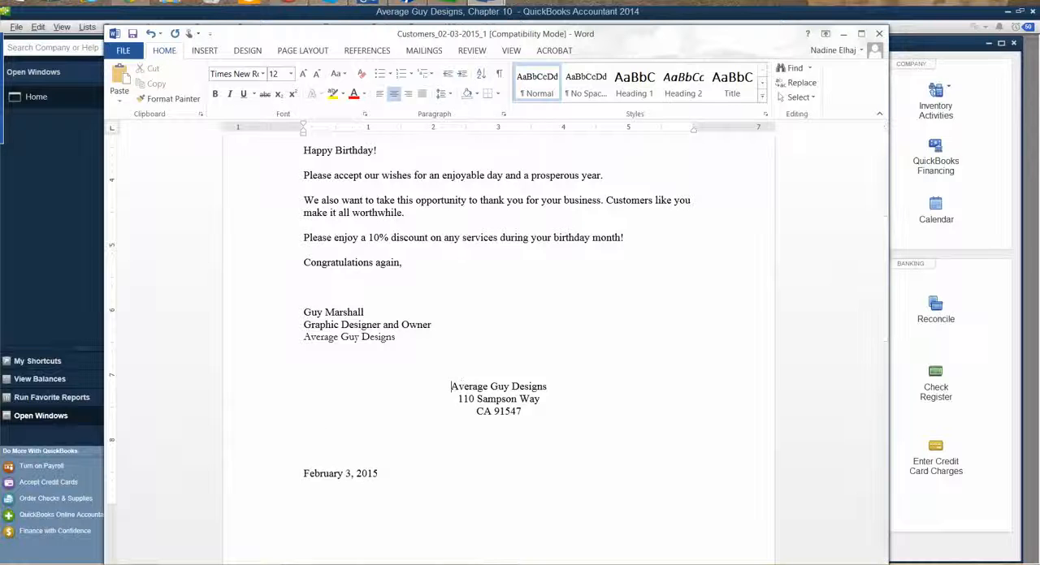
key("Return")
key("Return")
key("Return")
key("Return")
key("Return")
key("Return")
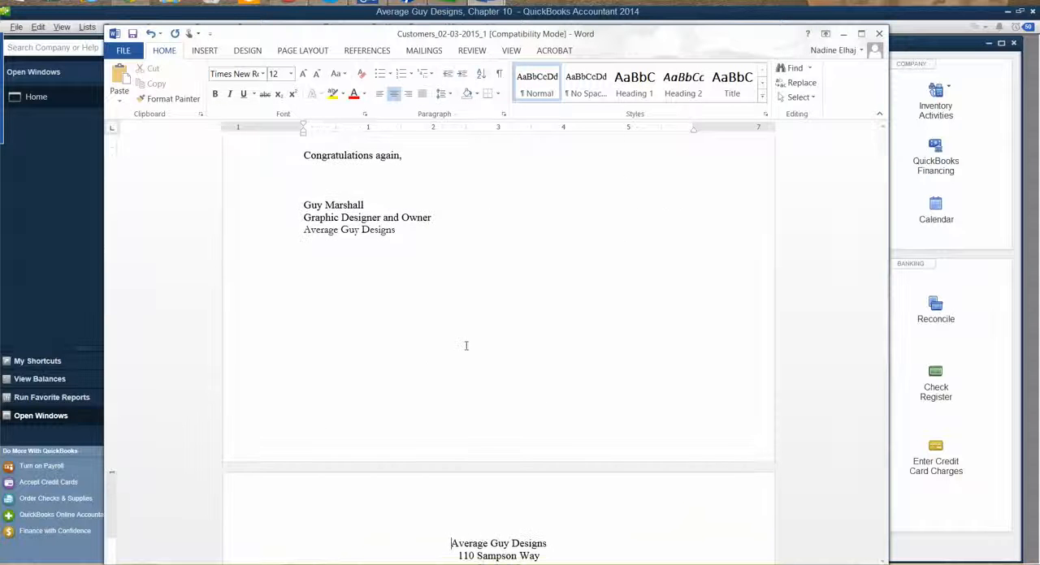
Examine both letters from heading to signature to check their wording and page layout
scroll(463, 329, "down", 10)
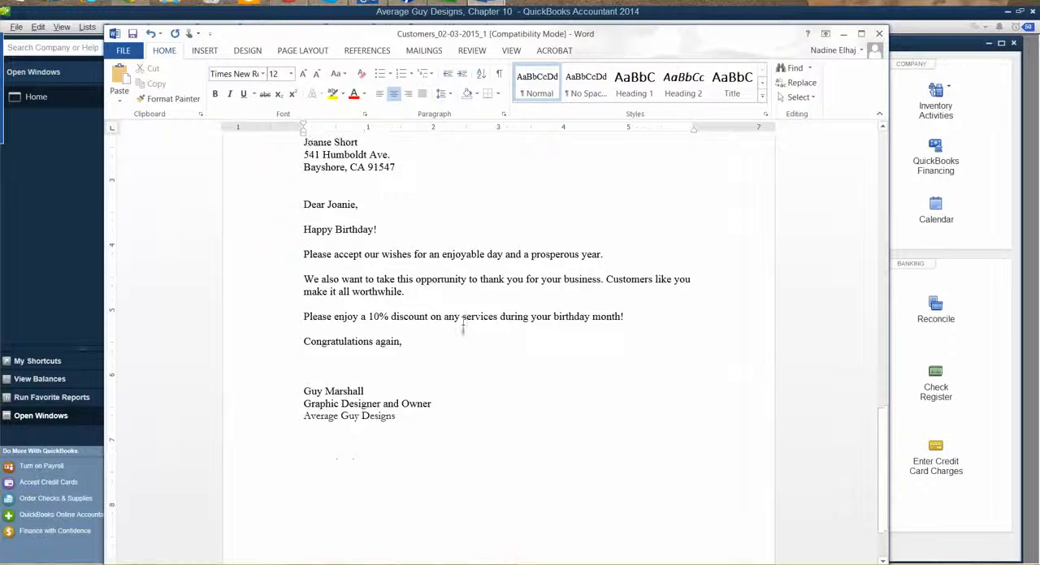
scroll(477, 307, "down", 15)
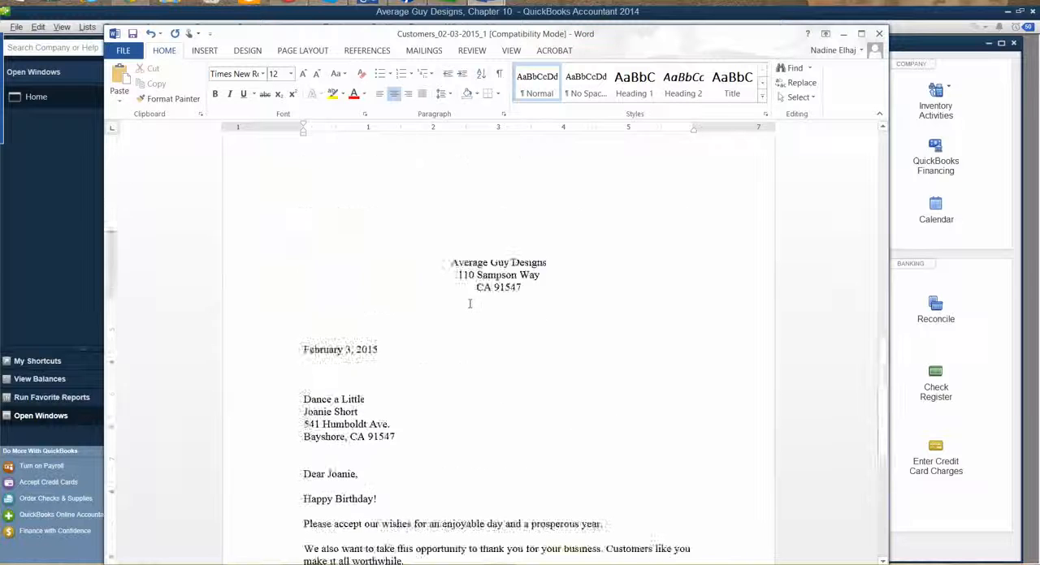
scroll(474, 293, "up", 1)
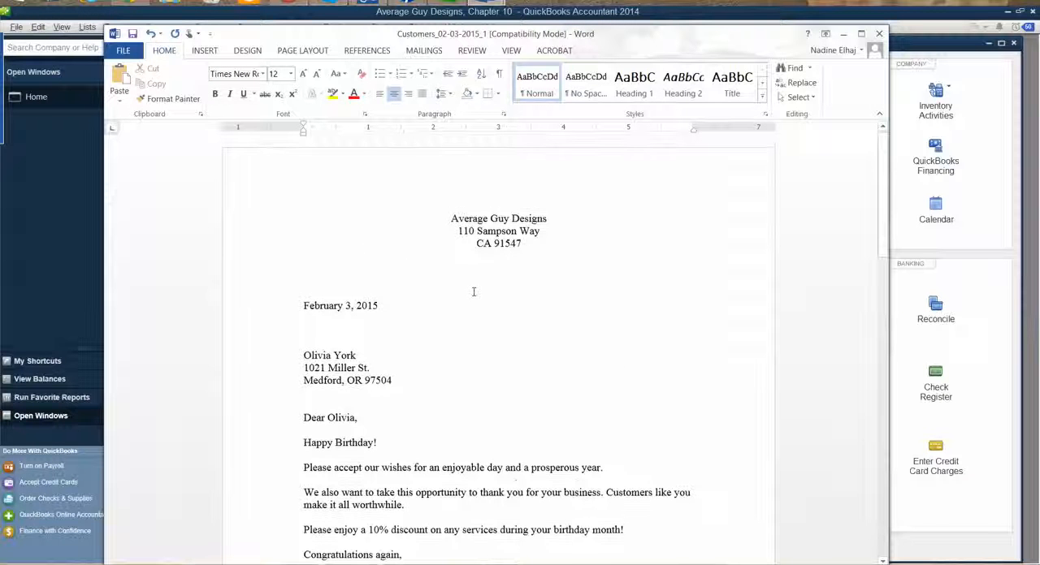
scroll(471, 289, "down", 8)
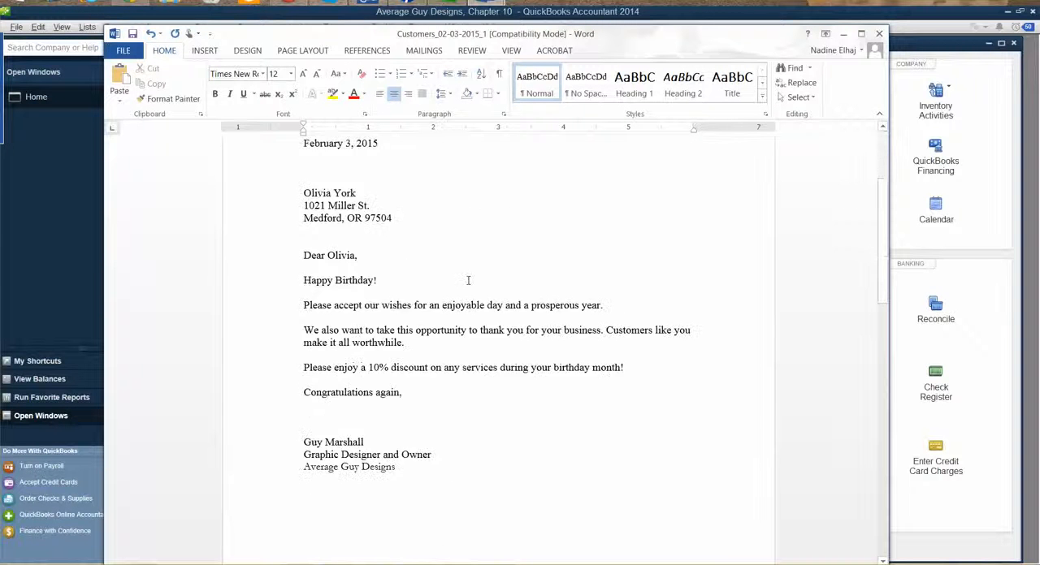
scroll(471, 282, "down", 10)
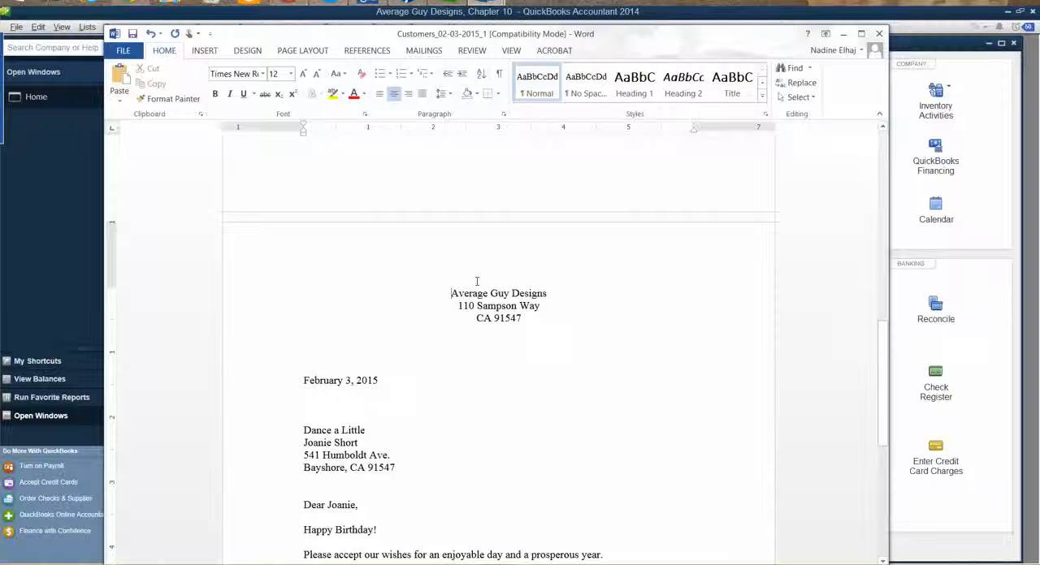
Continue to envelope printing, delete ", Chapter 10" from the return address, and accept the Size 10 envelope options
scroll(476, 282, "up", 1)
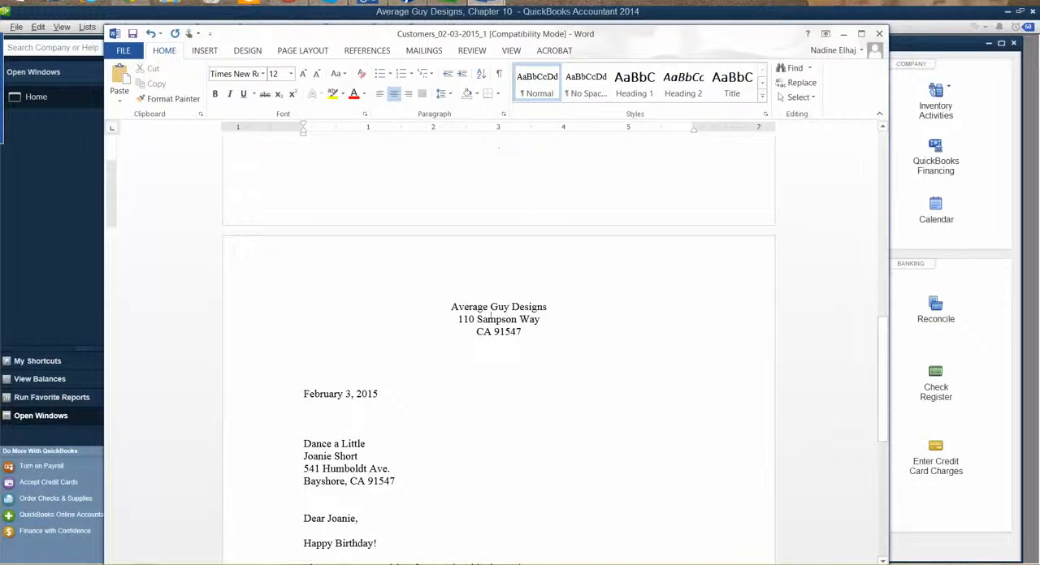
scroll(494, 320, "down", 9)
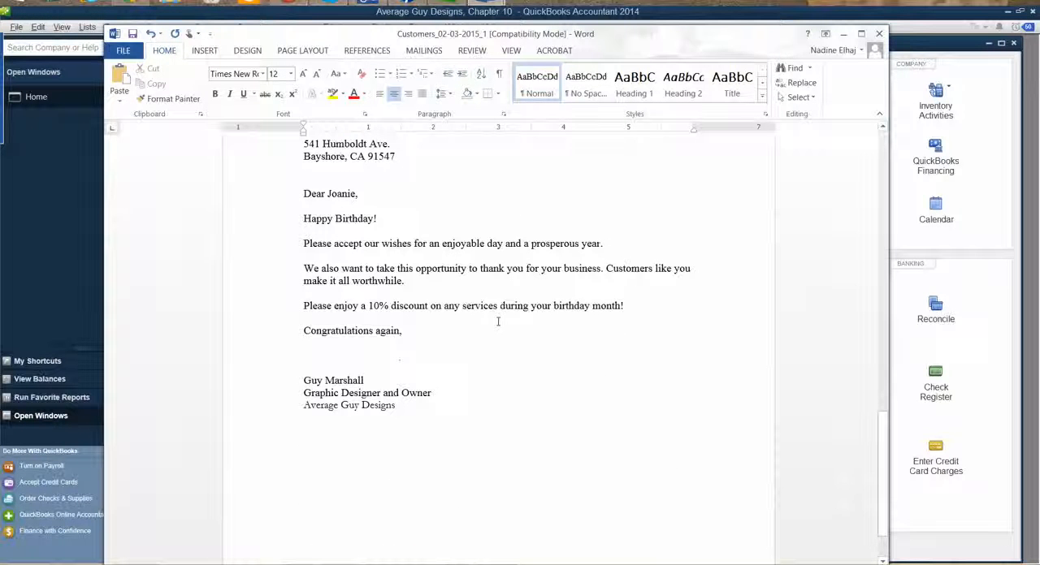
scroll(498, 321, "up", 1)
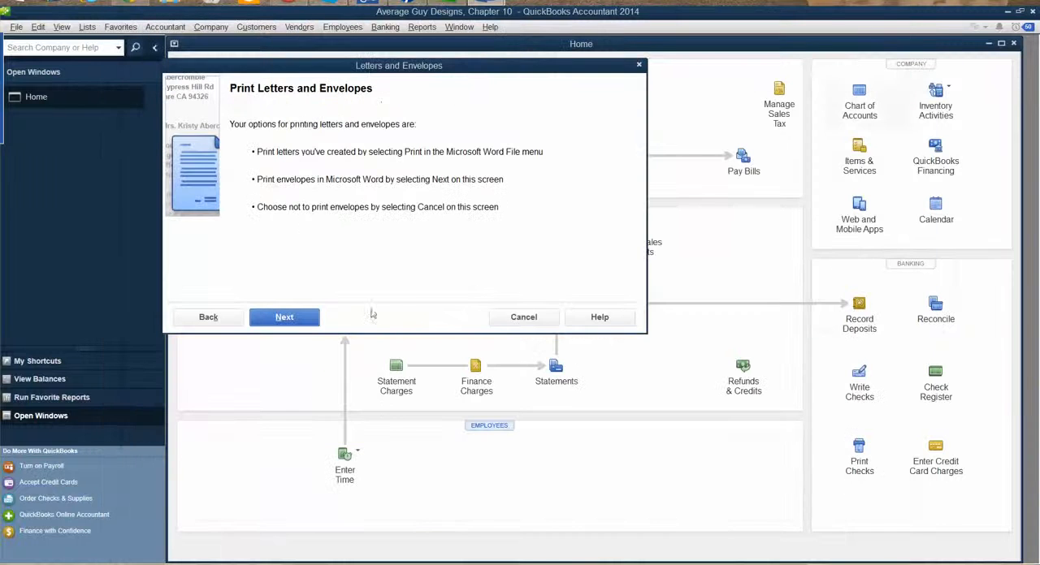
left_click(286, 319)
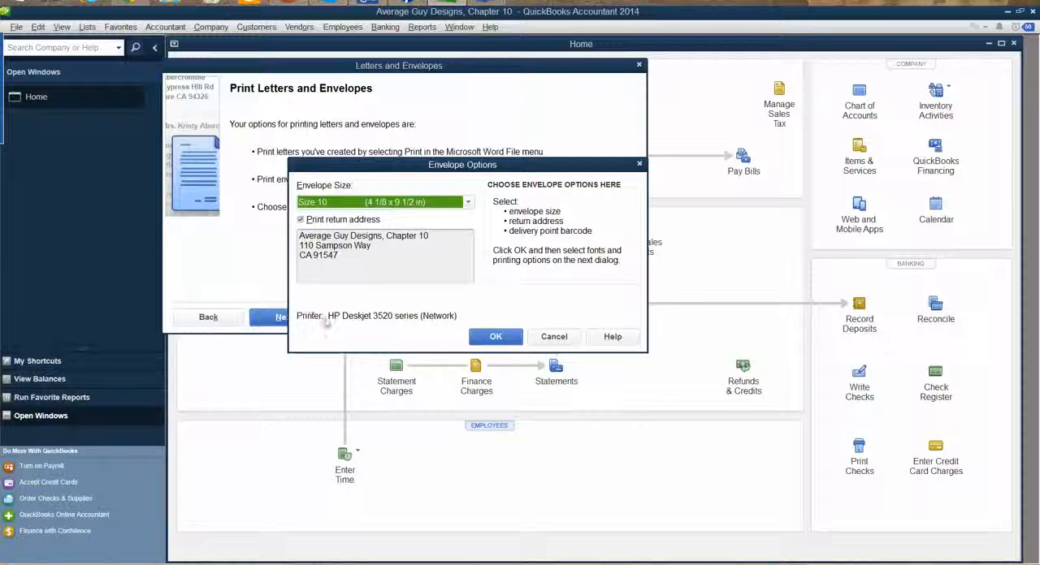
left_click(425, 239)
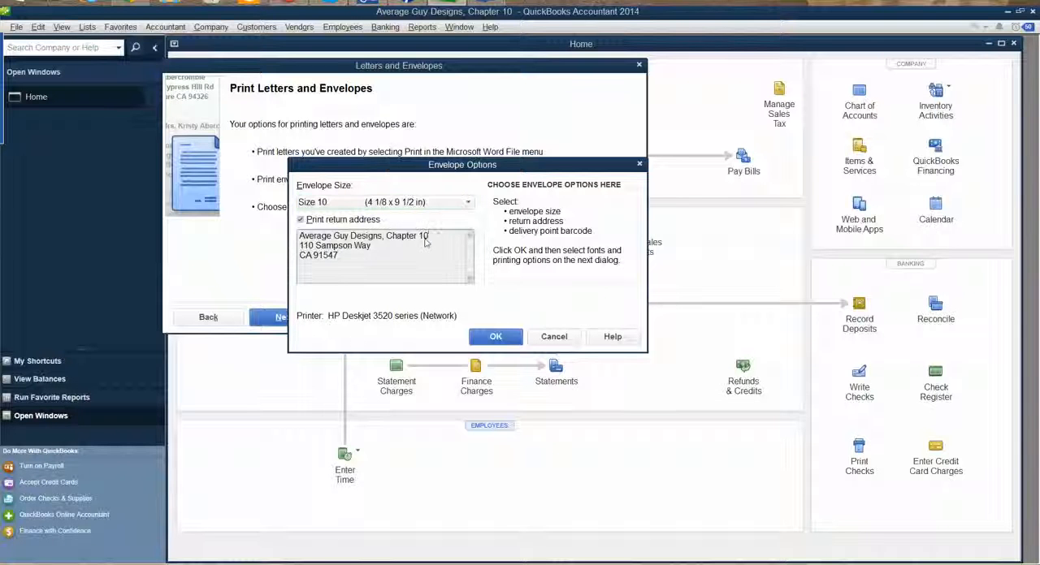
left_click_drag(428, 236, 381, 236)
key("BackSpace")
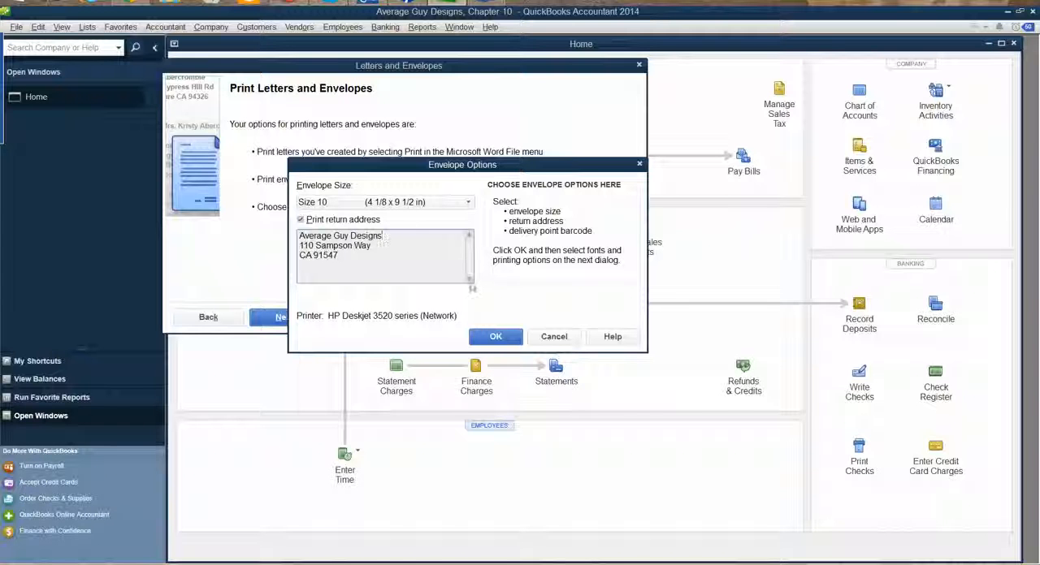
left_click(486, 338)
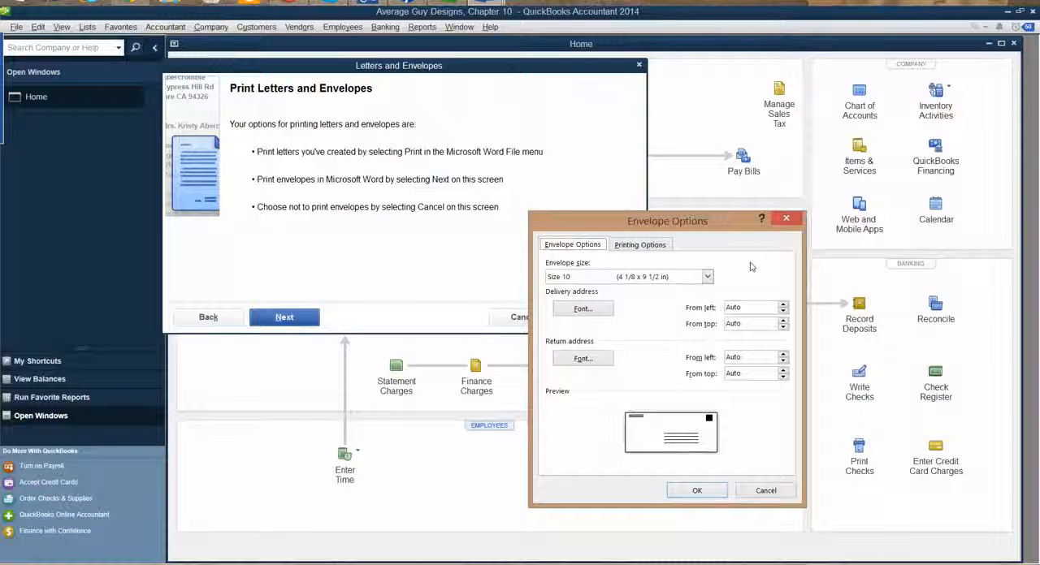
Dismiss Word's envelope options, return to the wizard's print stage, and rerun the Size 10 envelopes with the return address
left_click(786, 218)
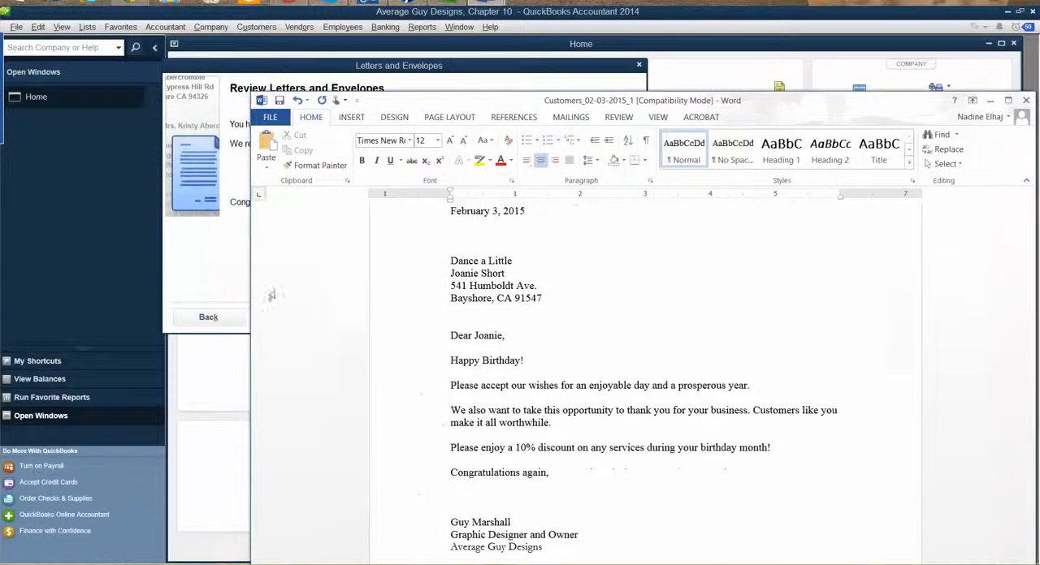
left_click(209, 273)
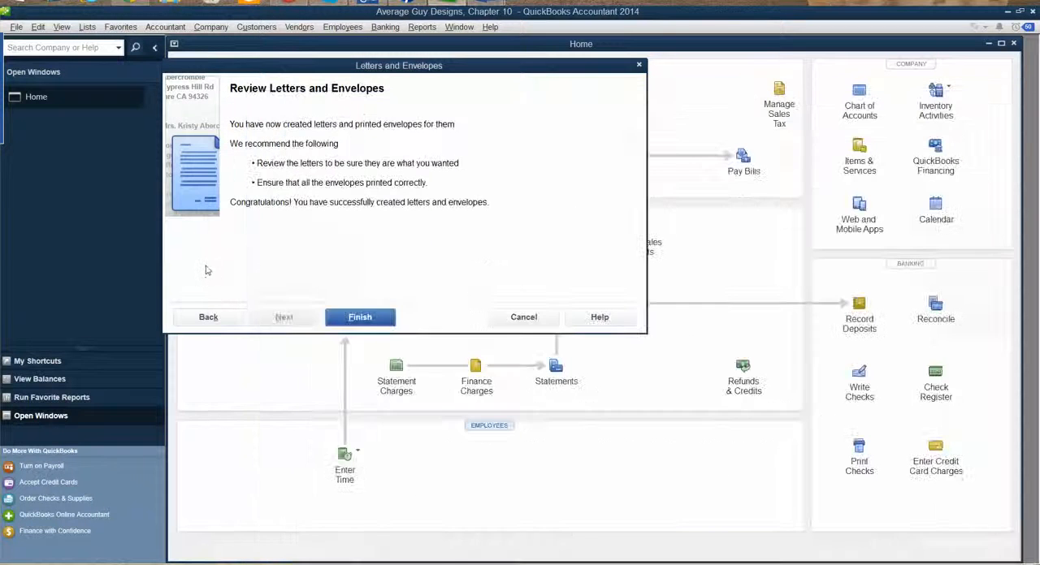
left_click(187, 318)
left_click(279, 319)
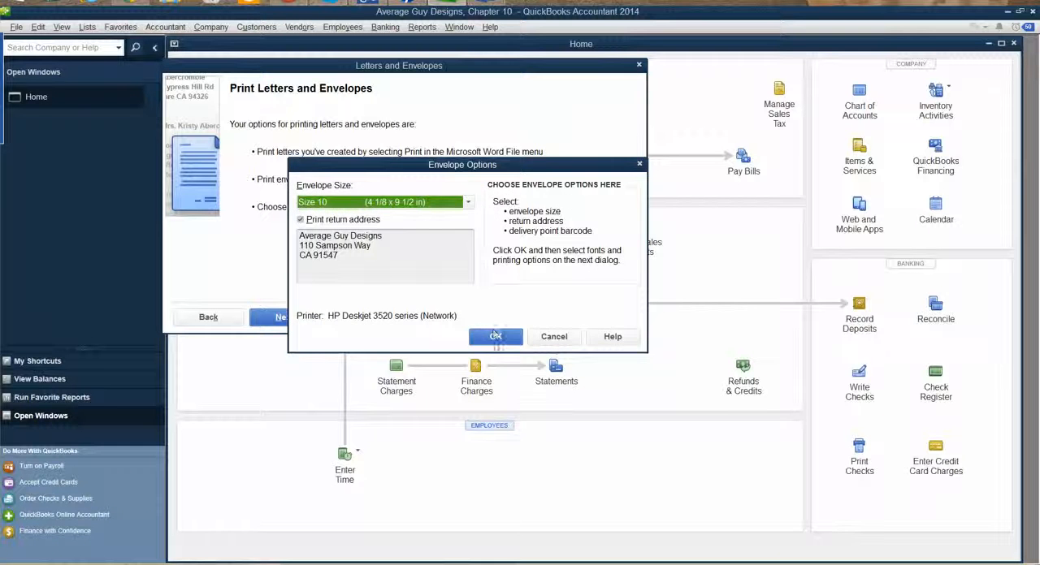
left_click(494, 337)
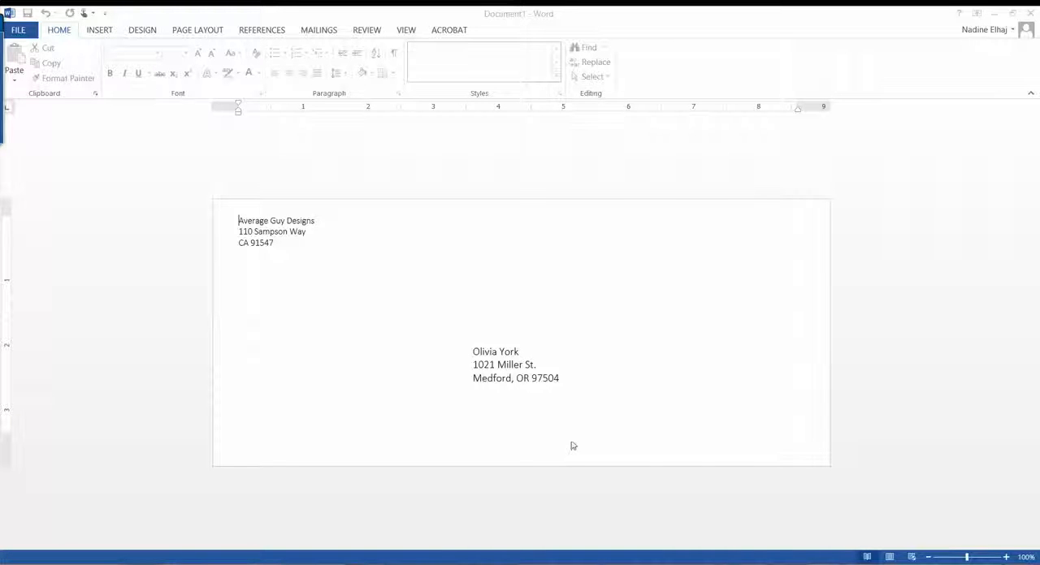
Bring up the open Customers_02-03-2015_3 letter document in Word and close it
mouse_move(496, 560)
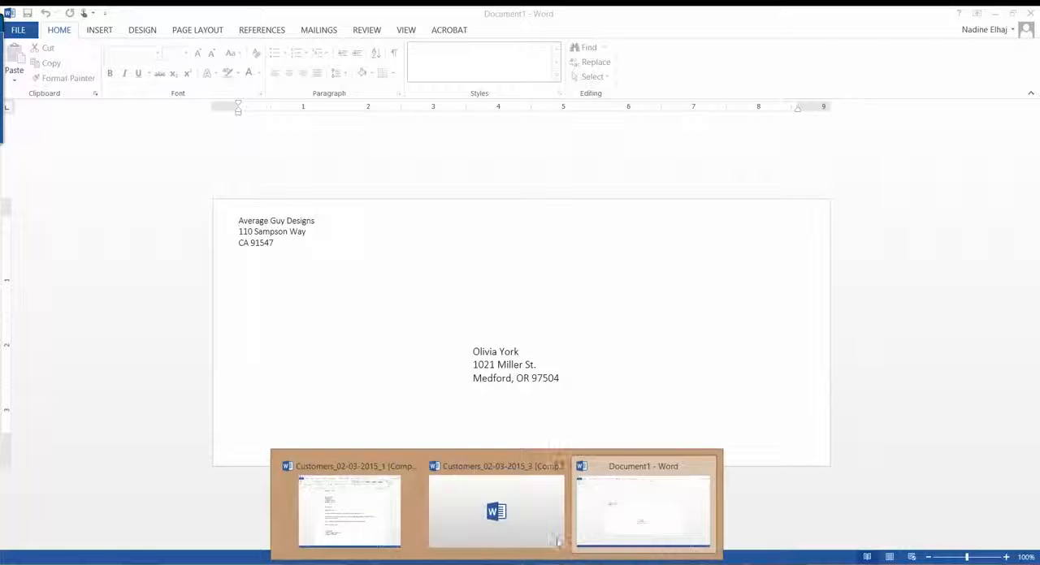
left_click(644, 518)
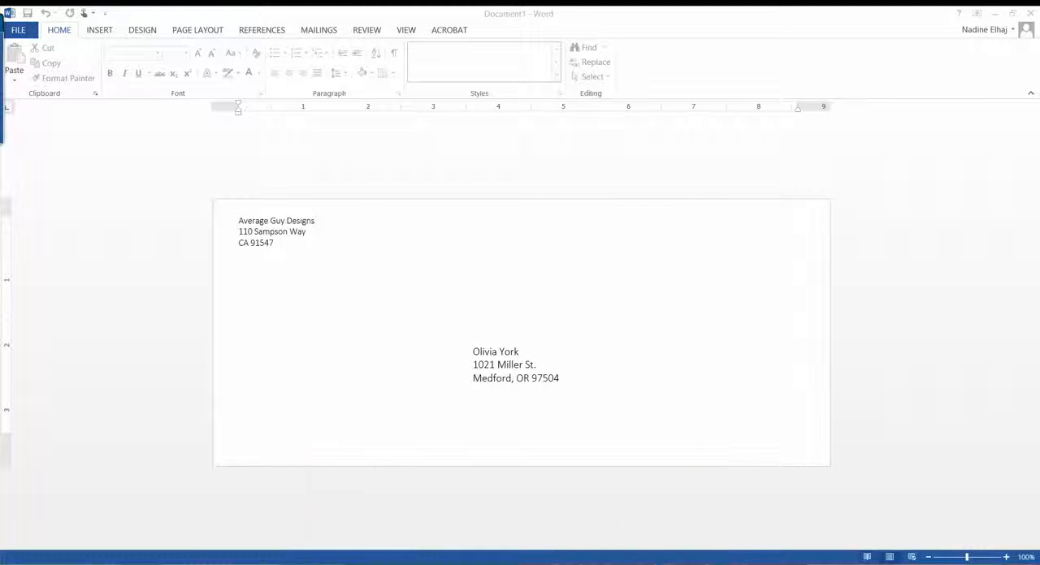
mouse_move(495, 561)
left_click(496, 505)
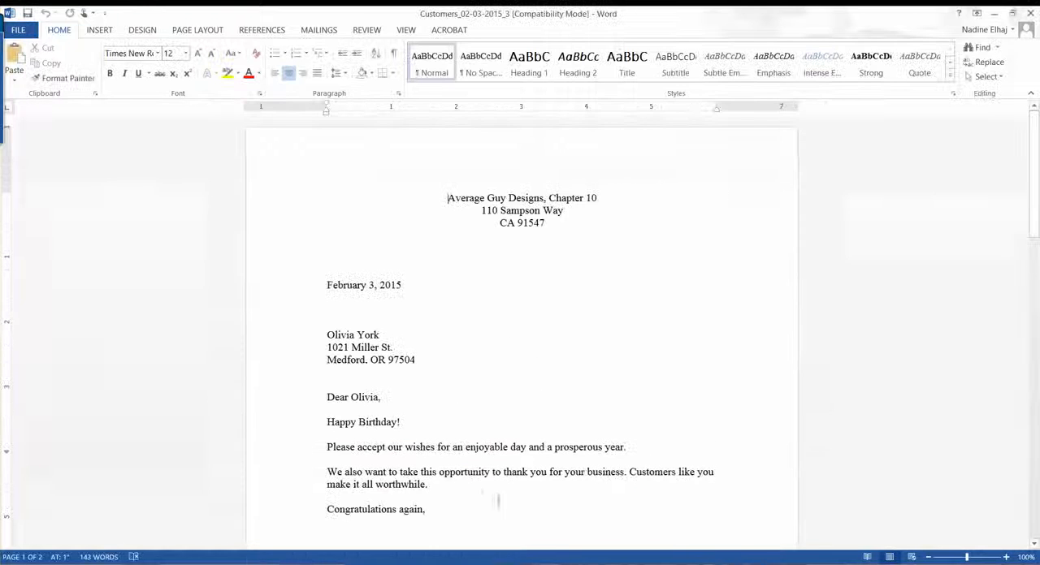
left_click(1028, 14)
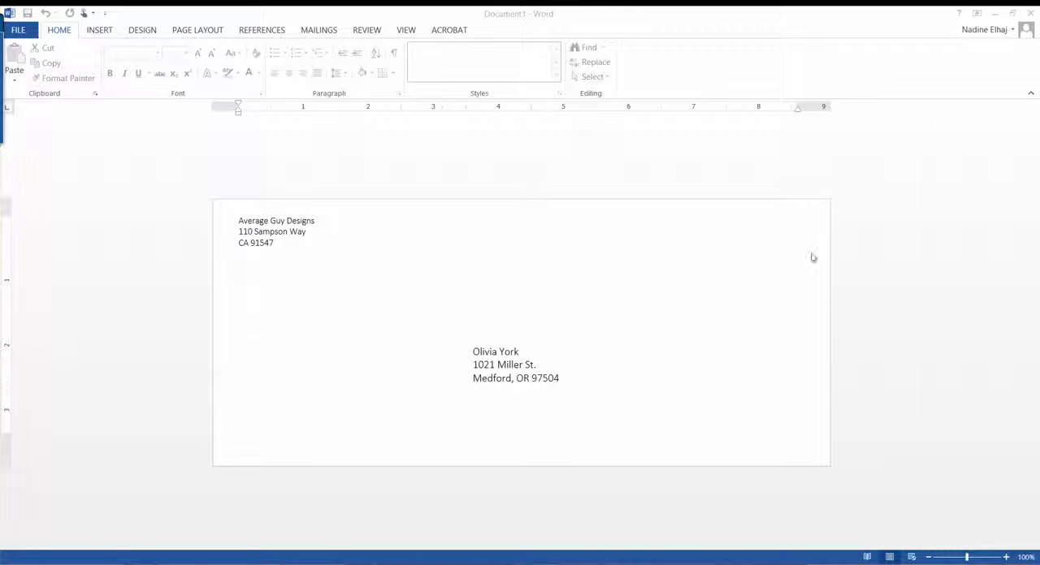
Close the Customers_02-03-2015_1 letter document without saving its changes
right_click(496, 563)
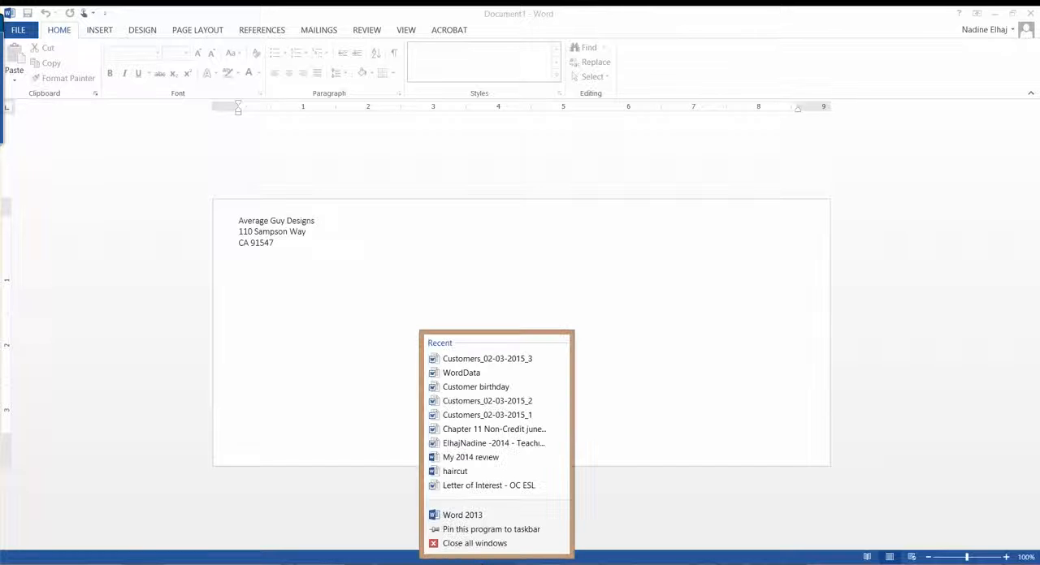
left_click(475, 545)
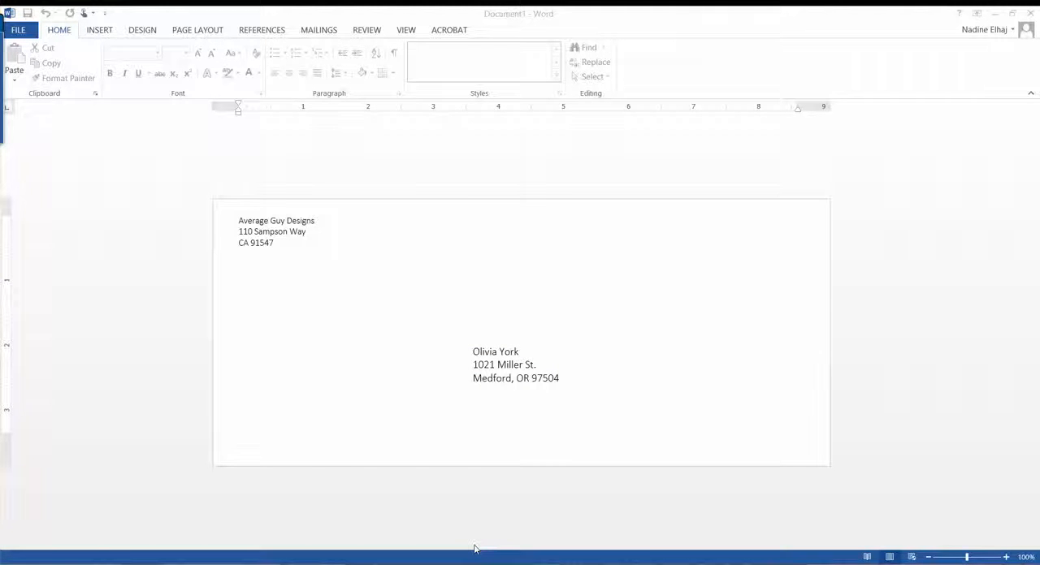
mouse_move(479, 562)
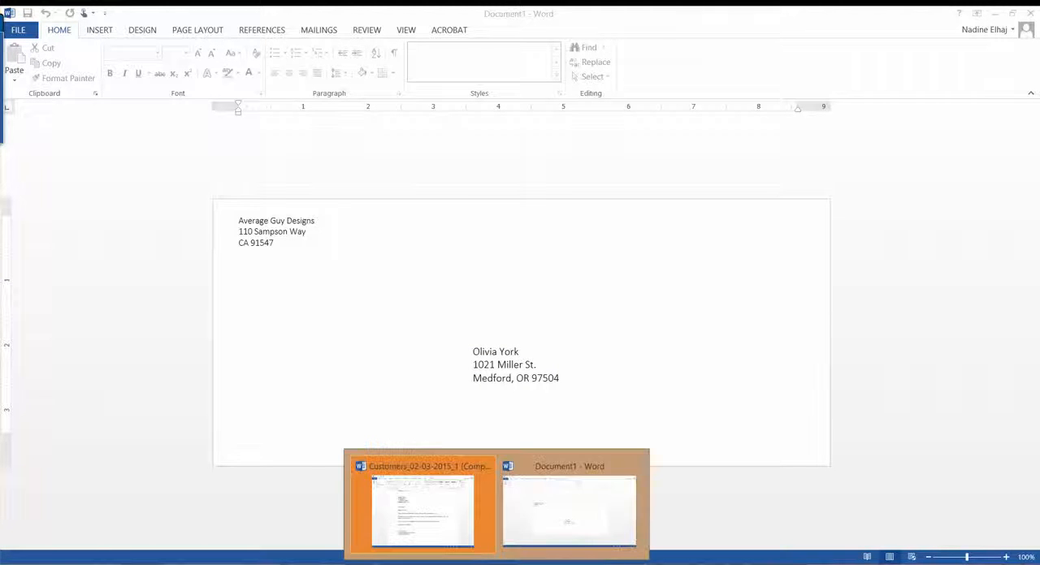
left_click(452, 534)
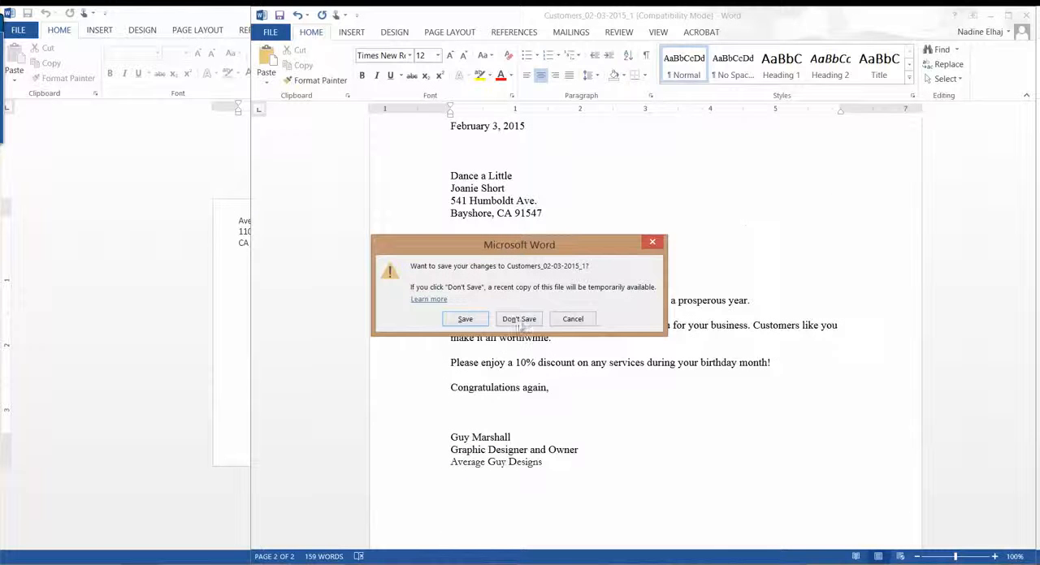
left_click(519, 319)
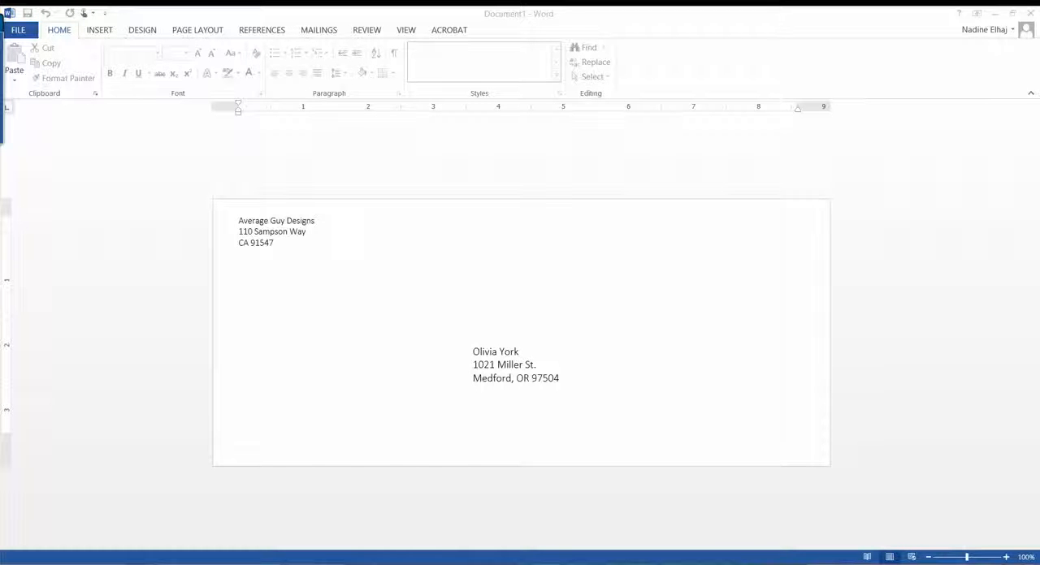
mouse_move(496, 559)
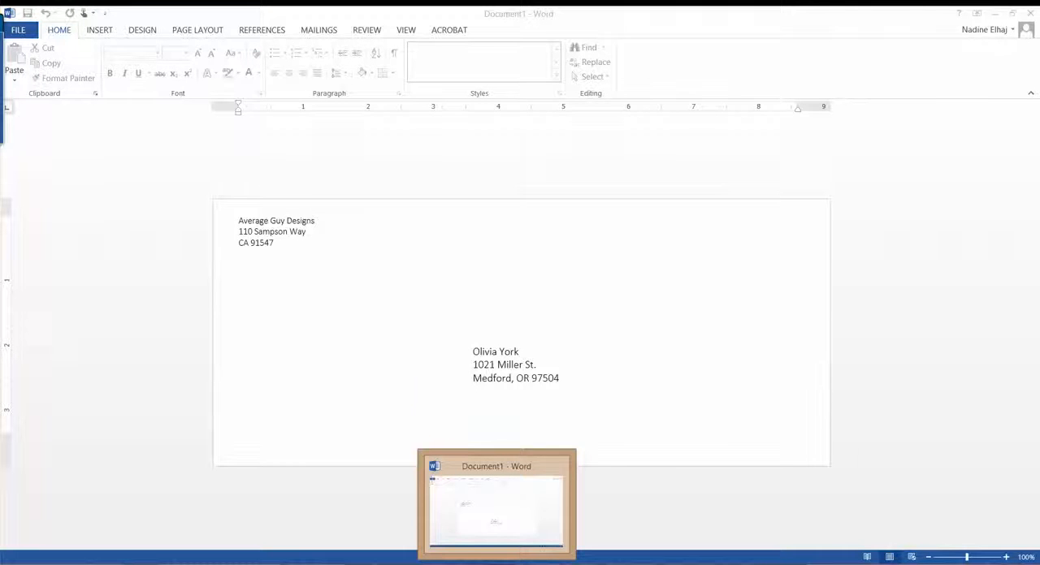
right_click(497, 559)
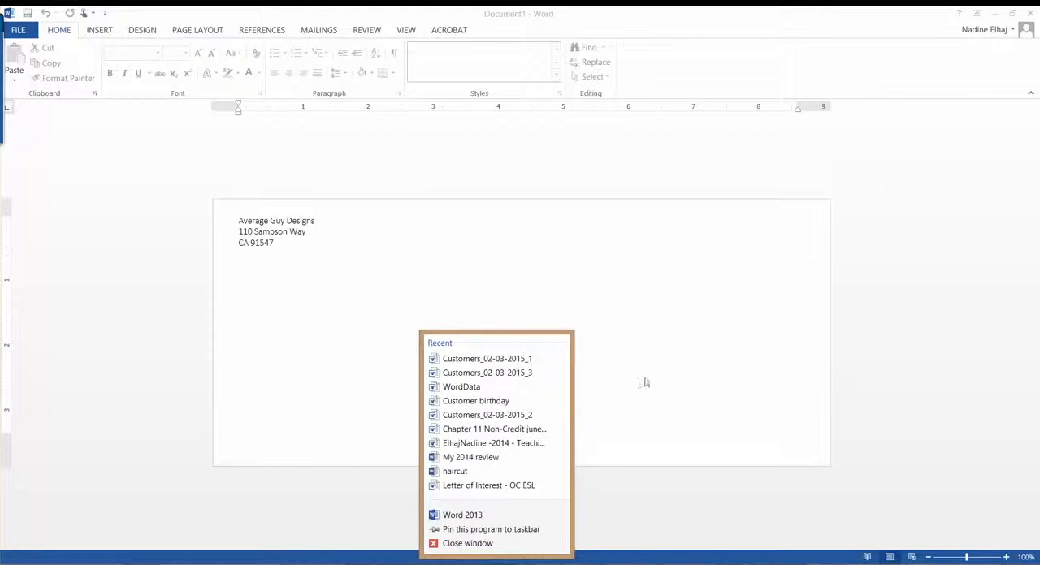
left_click(698, 369)
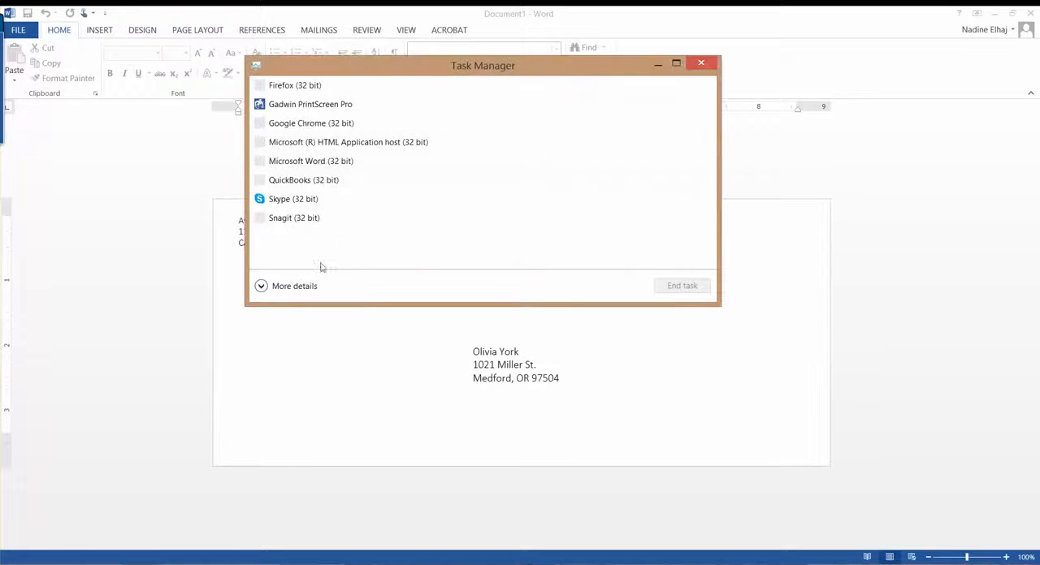
End the Microsoft Word and Microsoft (R) HTML Application host tasks in Task Manager, leaving QuickBooks running
left_click(305, 163)
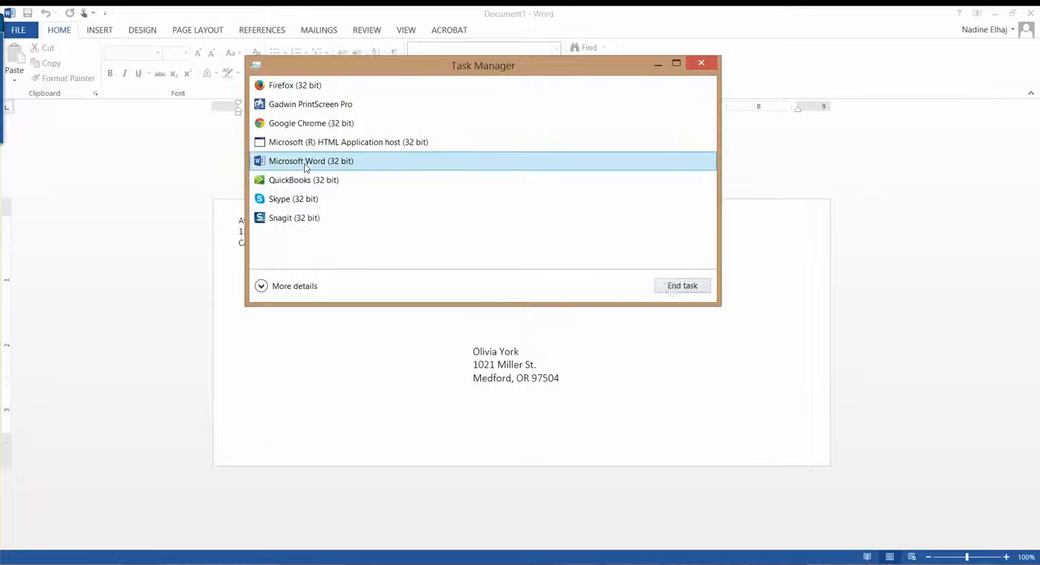
left_click(671, 288)
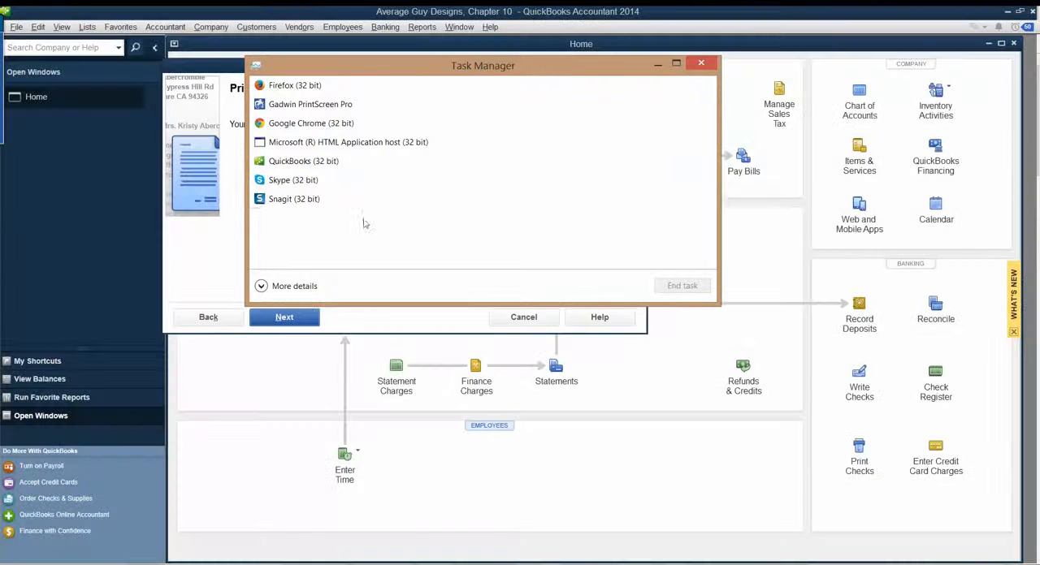
left_click(318, 142)
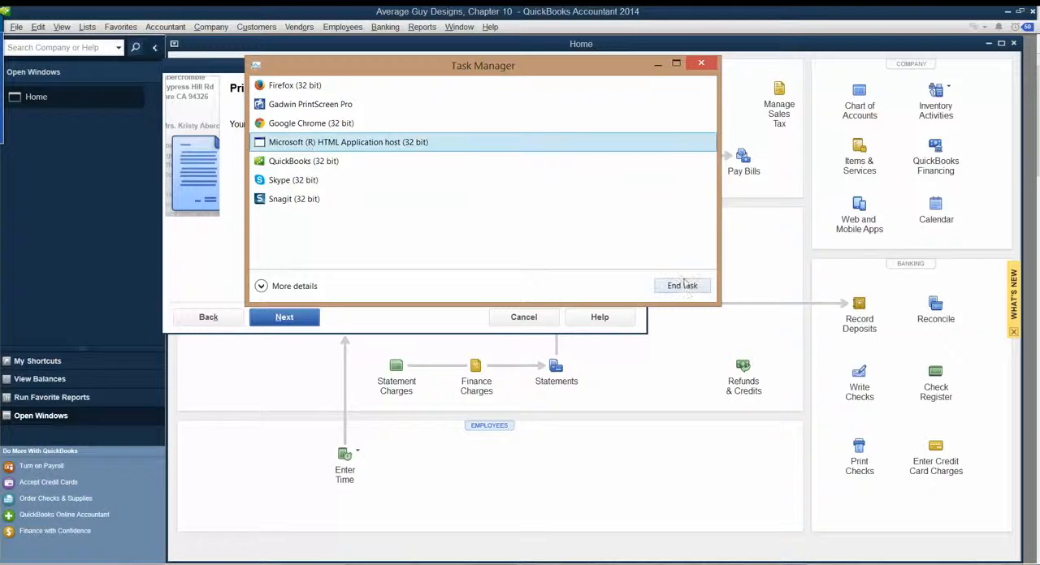
left_click(685, 286)
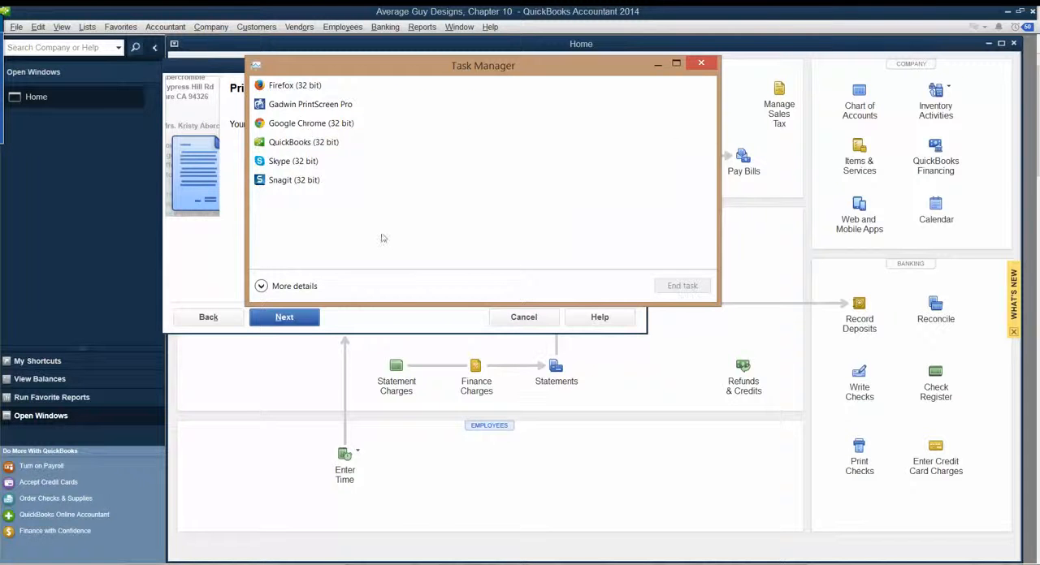
left_click(702, 63)
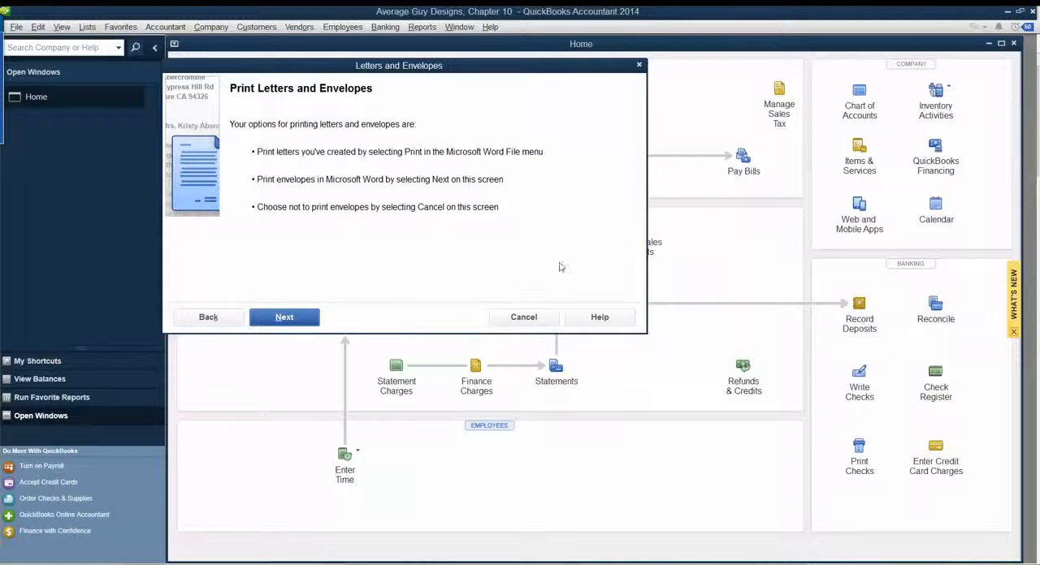
Cancel the Letters and Envelopes wizard without printing envelopes
left_click(524, 318)
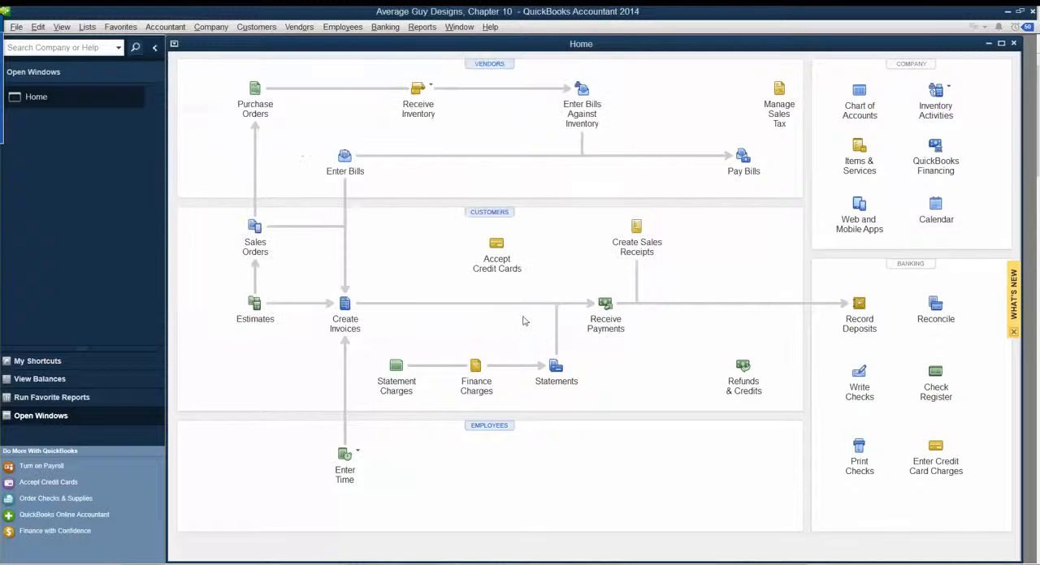